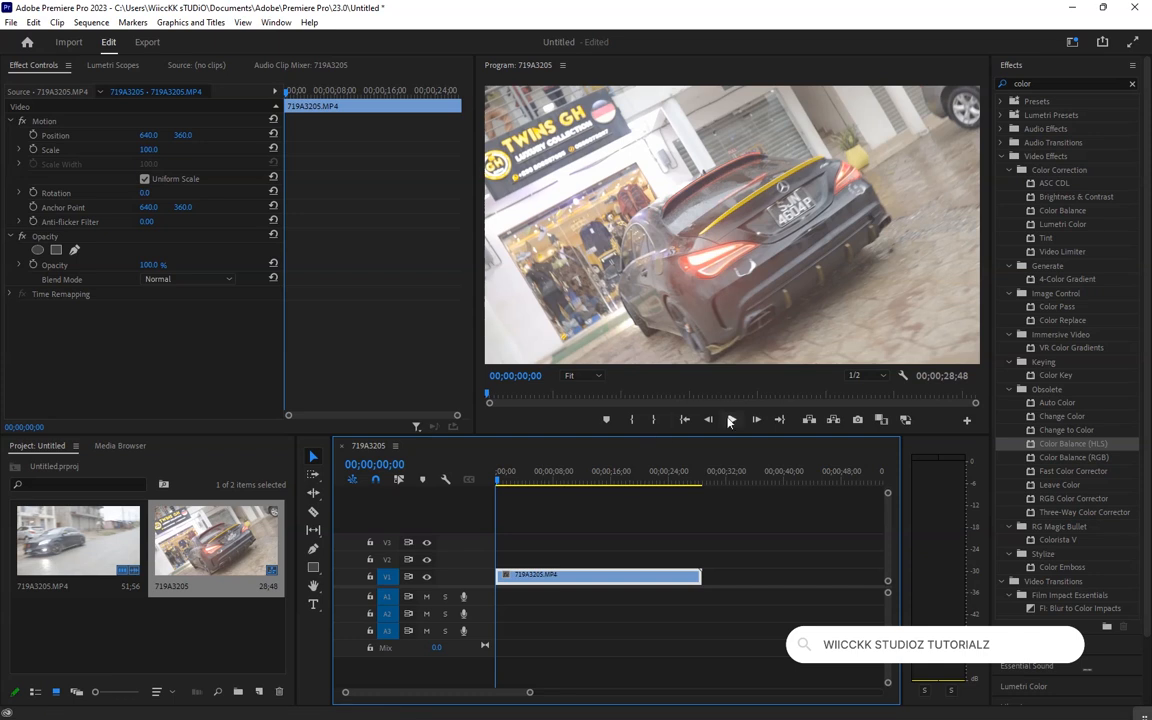
Duplicate the 719A3205.MP4 clip from track V1 onto track V2, directly above the original.
{"action": "key", "text": "space"}
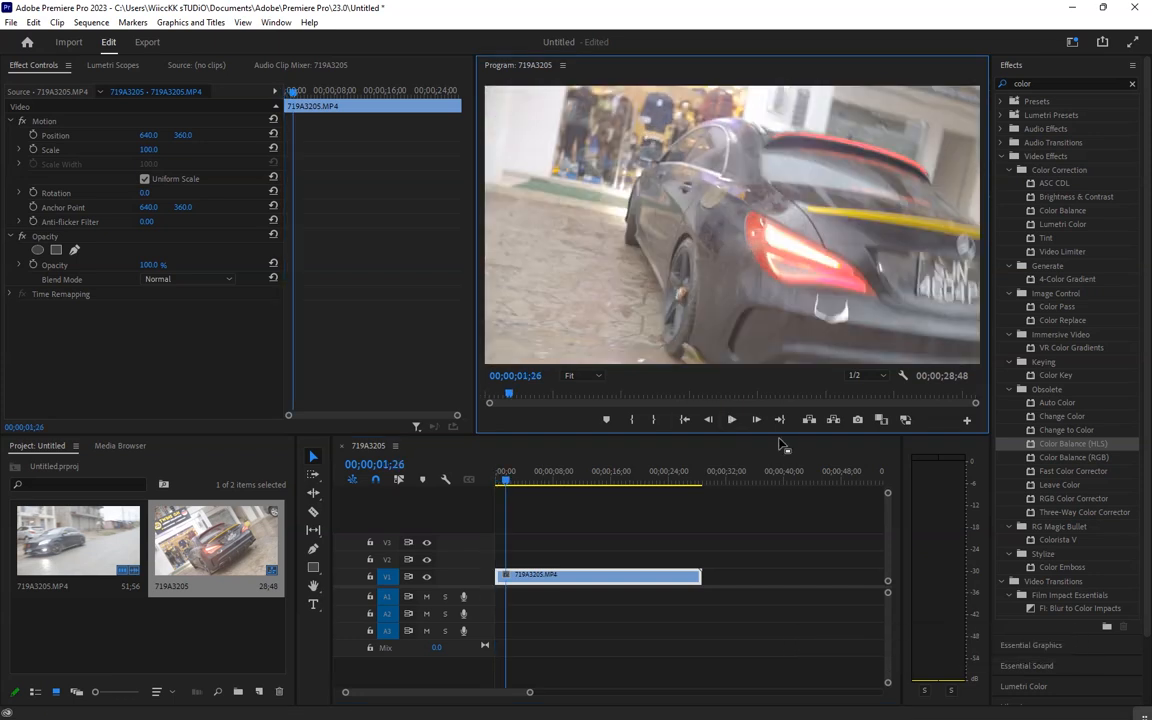
{"action": "left_click_drag", "start_coordinate": [510, 472], "coordinate": [467, 484]}
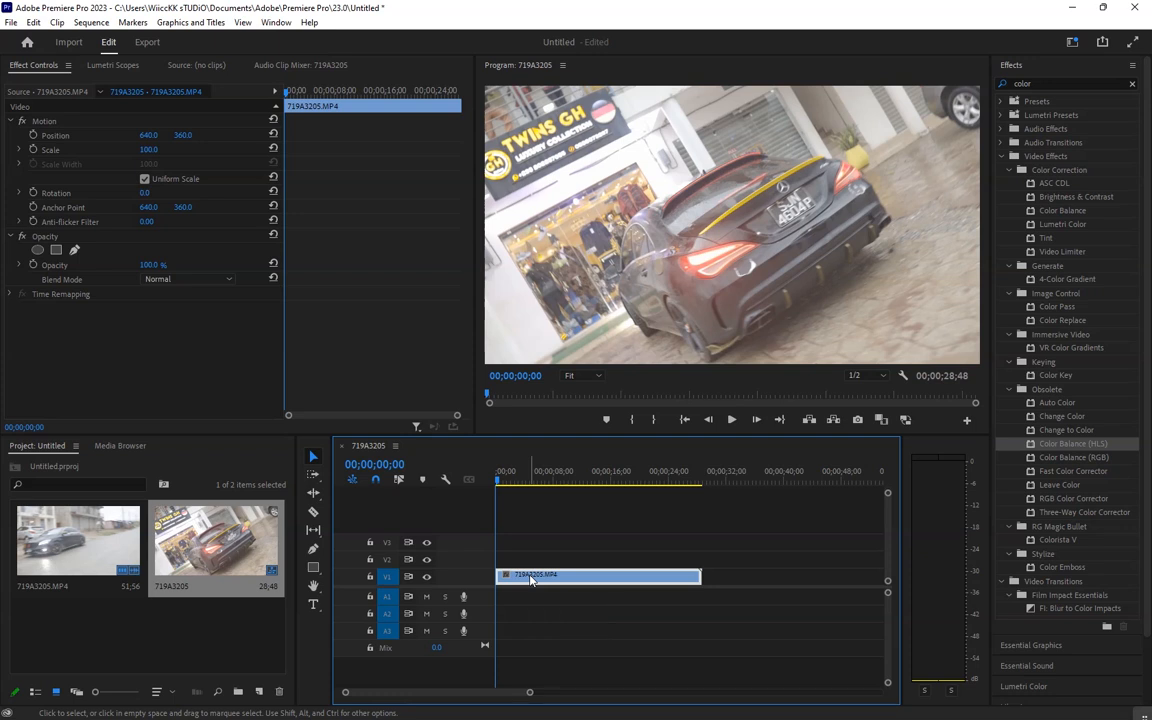
{"action": "left_click_drag", "start_coordinate": [530, 578], "coordinate": [530, 558]}
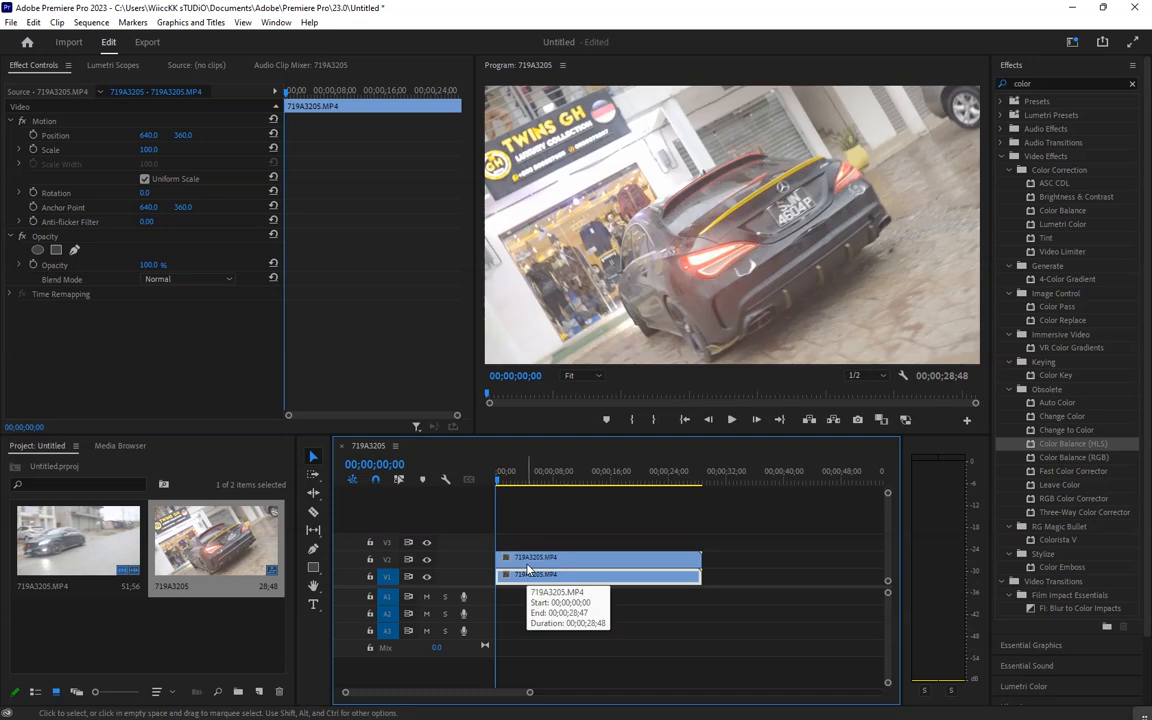
{"action": "left_click", "coordinate": [527, 563]}
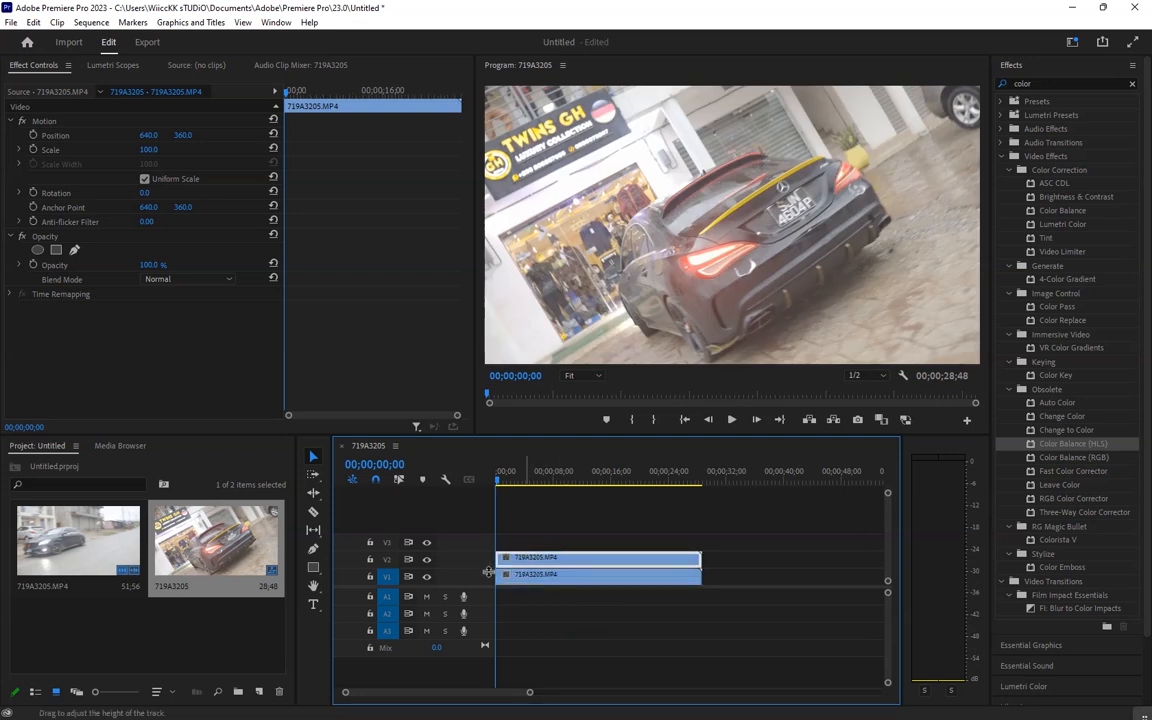
Draw a freehand opacity mask around the car's license plate on the V2 clip and track it forward to 00;00;02;08.
{"action": "left_click", "coordinate": [74, 250]}
{"action": "left_click", "coordinate": [799, 186]}
{"action": "left_click", "coordinate": [762, 209]}
{"action": "left_click", "coordinate": [784, 235]}
{"action": "left_click", "coordinate": [808, 223]}
{"action": "left_click", "coordinate": [831, 199]}
{"action": "left_click", "coordinate": [799, 186]}
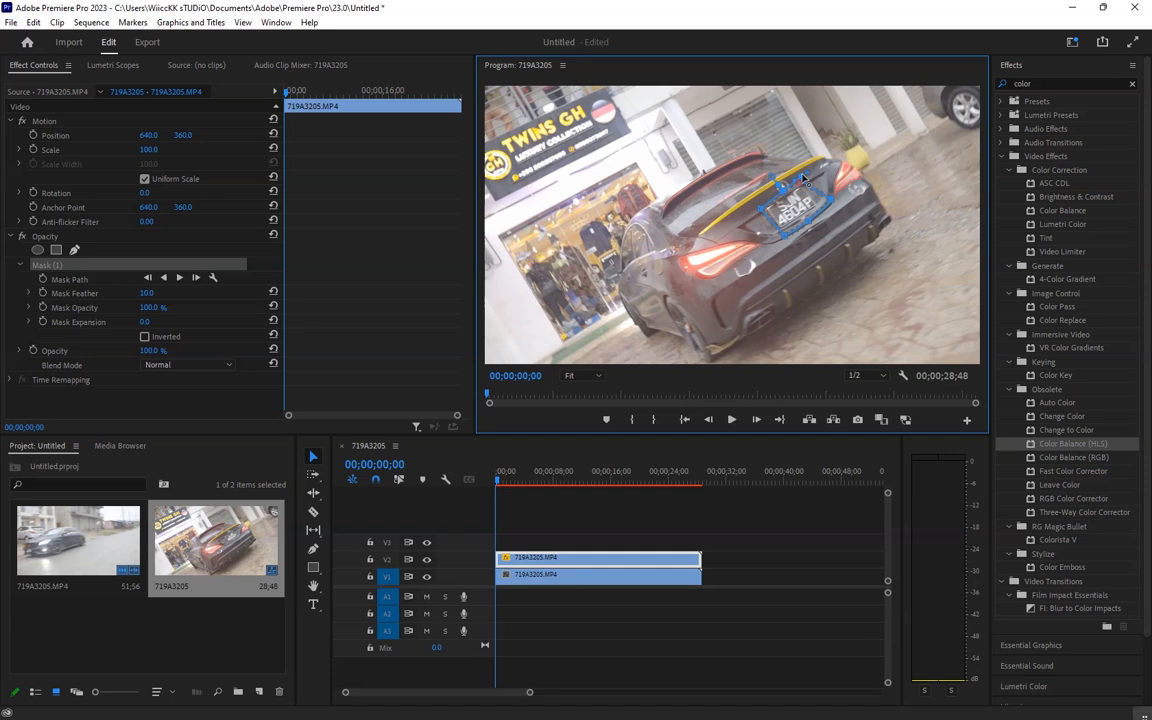
{"action": "left_click", "coordinate": [180, 278]}
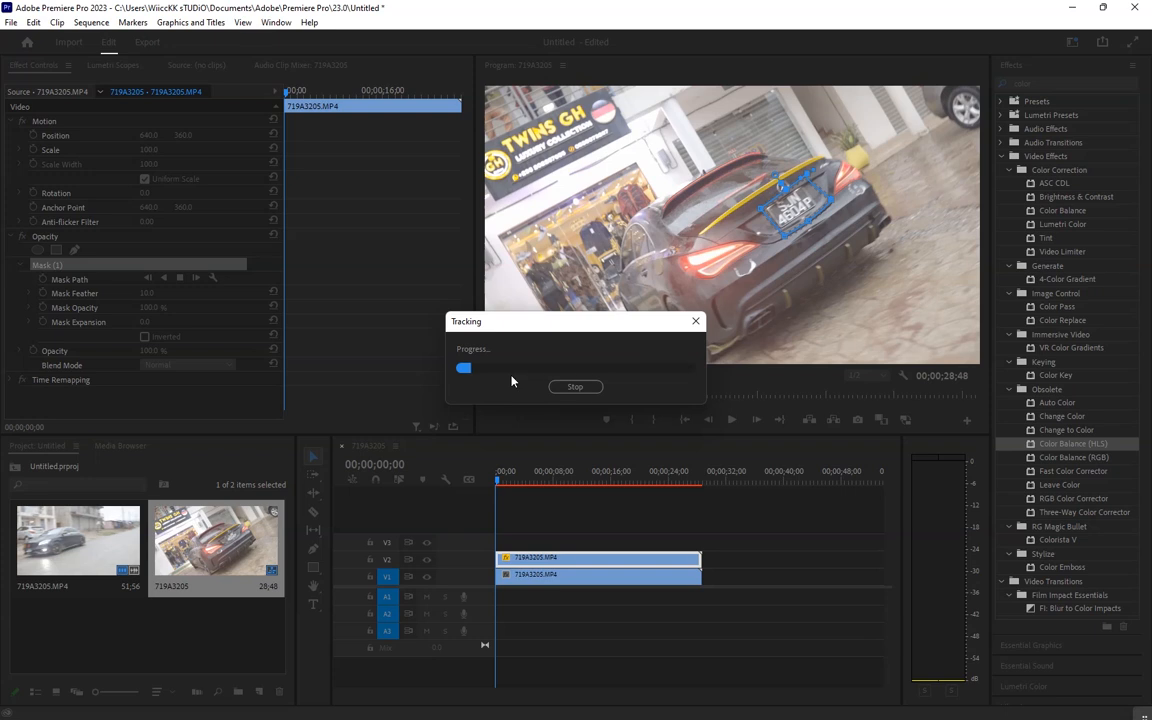
{"action": "left_click", "coordinate": [568, 387]}
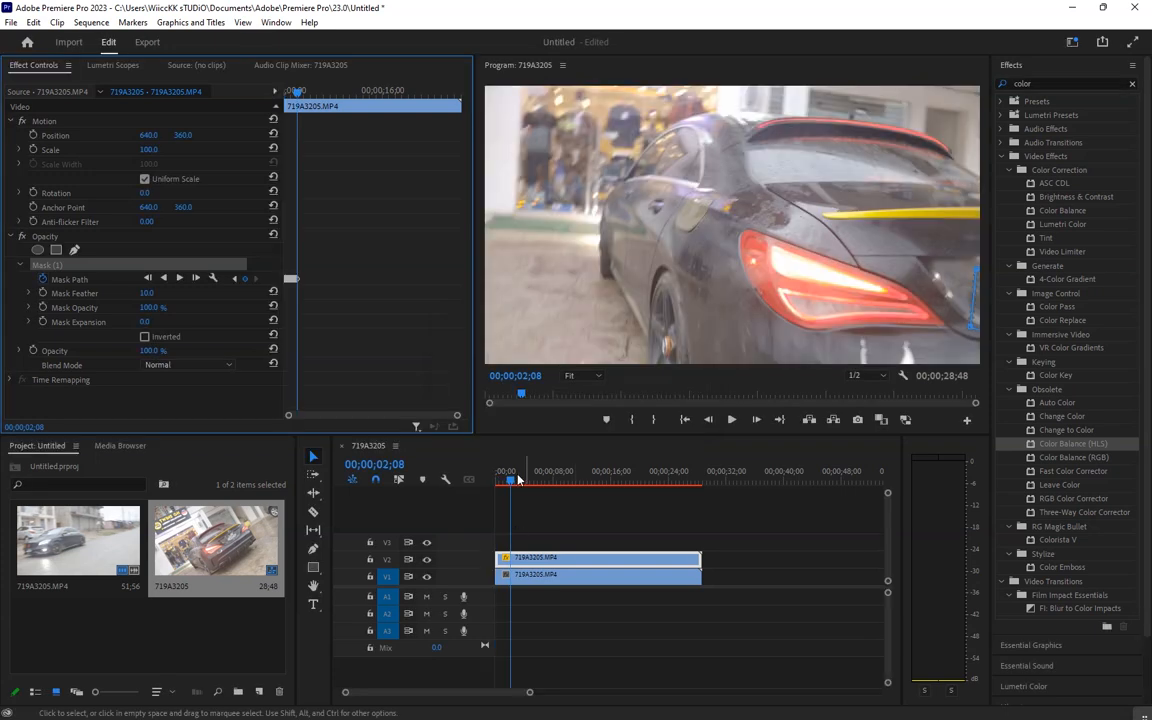
Trim the clips on V1 and V2 to a duration of 00;00;02;06 and return the playhead to the start.
{"action": "mouse_move", "coordinate": [511, 481]}
{"action": "left_mouse_down"}
{"action": "mouse_move", "coordinate": [499, 481]}
{"action": "mouse_move", "coordinate": [513, 485]}
{"action": "left_mouse_up"}
{"action": "left_click_drag", "start_coordinate": [700, 559], "coordinate": [507, 577]}
{"action": "left_click", "coordinate": [498, 479]}
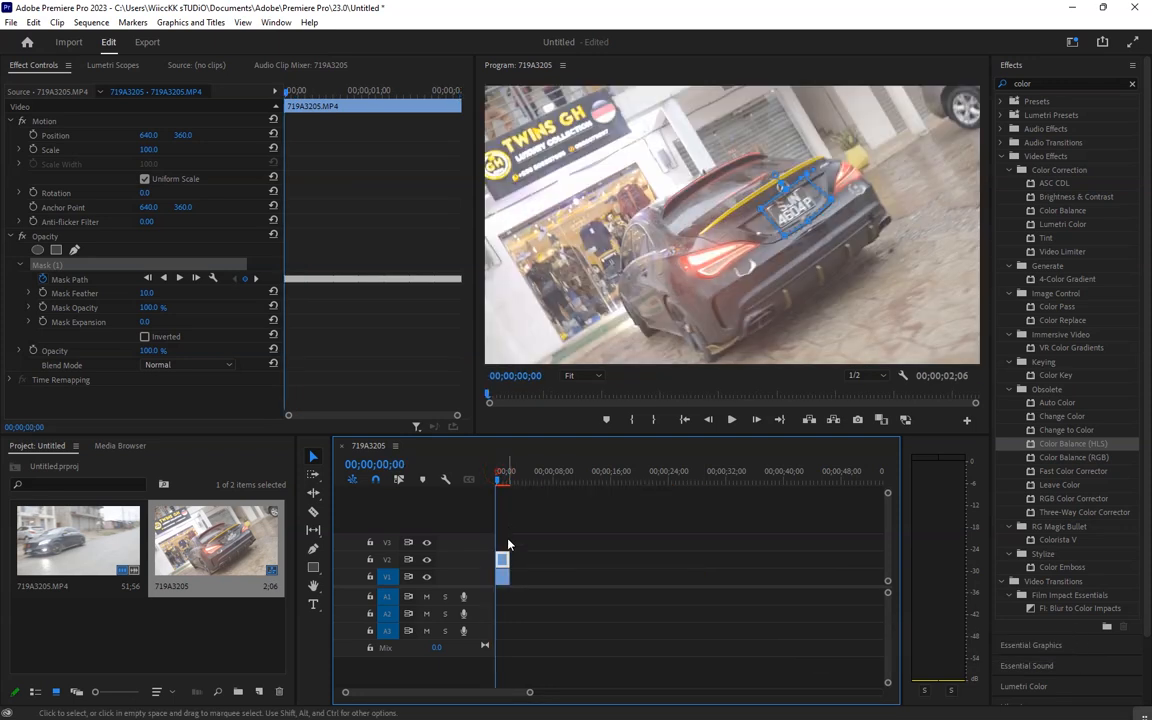
Play the tracked plate mask on its own with track V1 hidden, and restore V1's visibility.
{"action": "left_click", "coordinate": [549, 538]}
{"action": "left_click", "coordinate": [427, 577]}
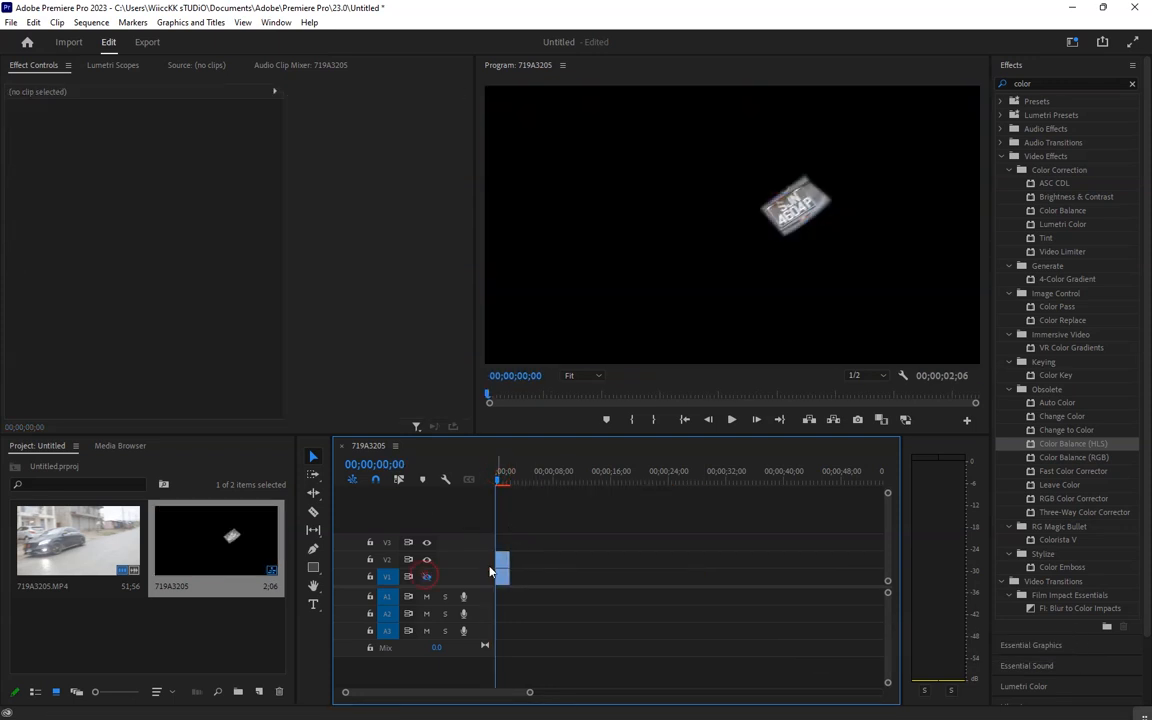
{"action": "left_click", "coordinate": [731, 419]}
{"action": "left_click", "coordinate": [502, 574]}
{"action": "left_click_drag", "start_coordinate": [501, 480], "coordinate": [490, 484]}
{"action": "left_click", "coordinate": [426, 578]}
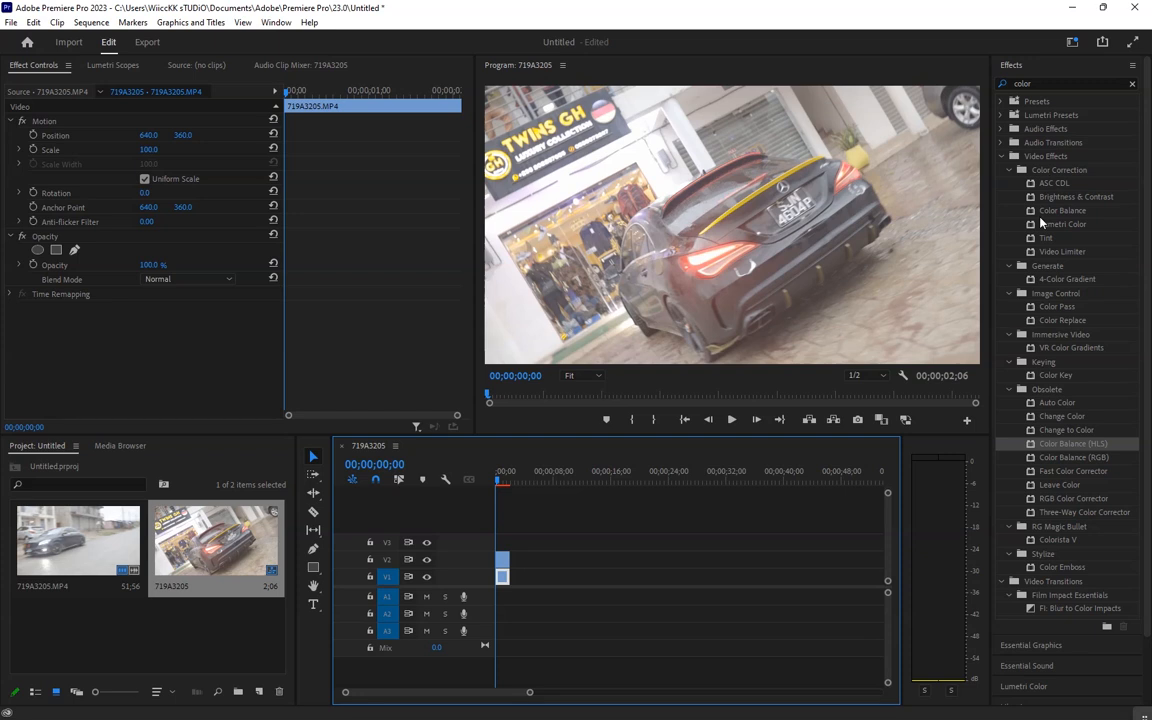
Search the effects for "blur" and apply Camera Blur to the masked clip on V2.
{"action": "key", "text": "shift+7"}
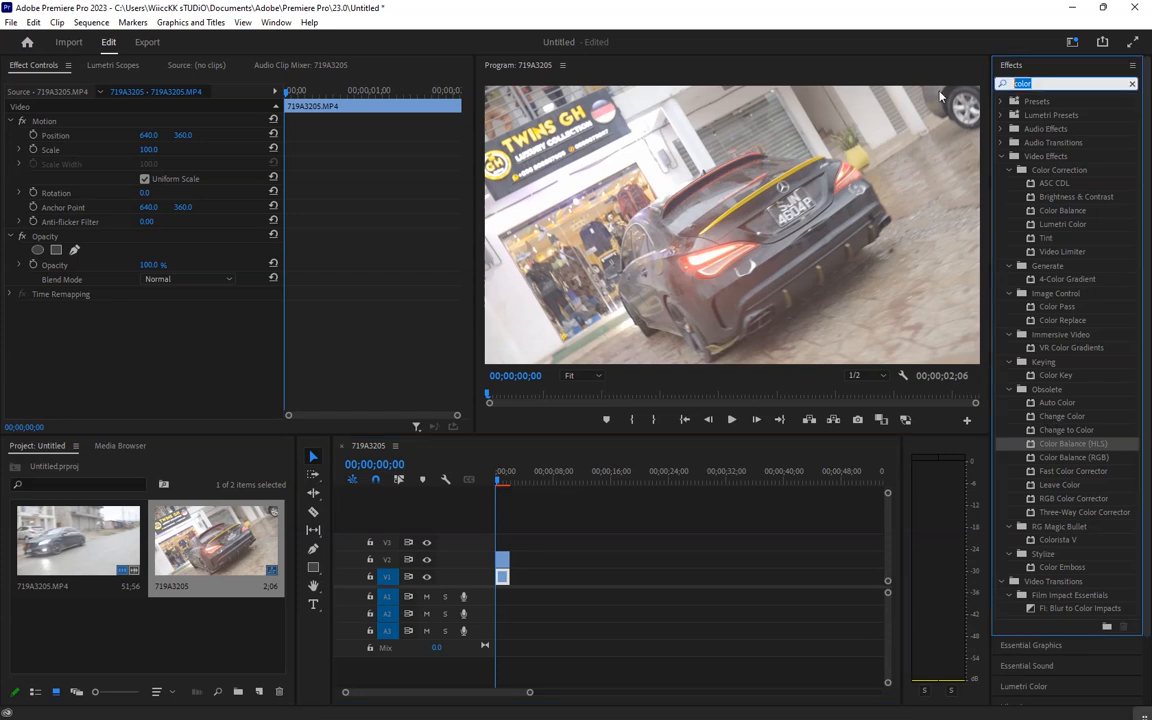
{"action": "type", "text": "blur"}
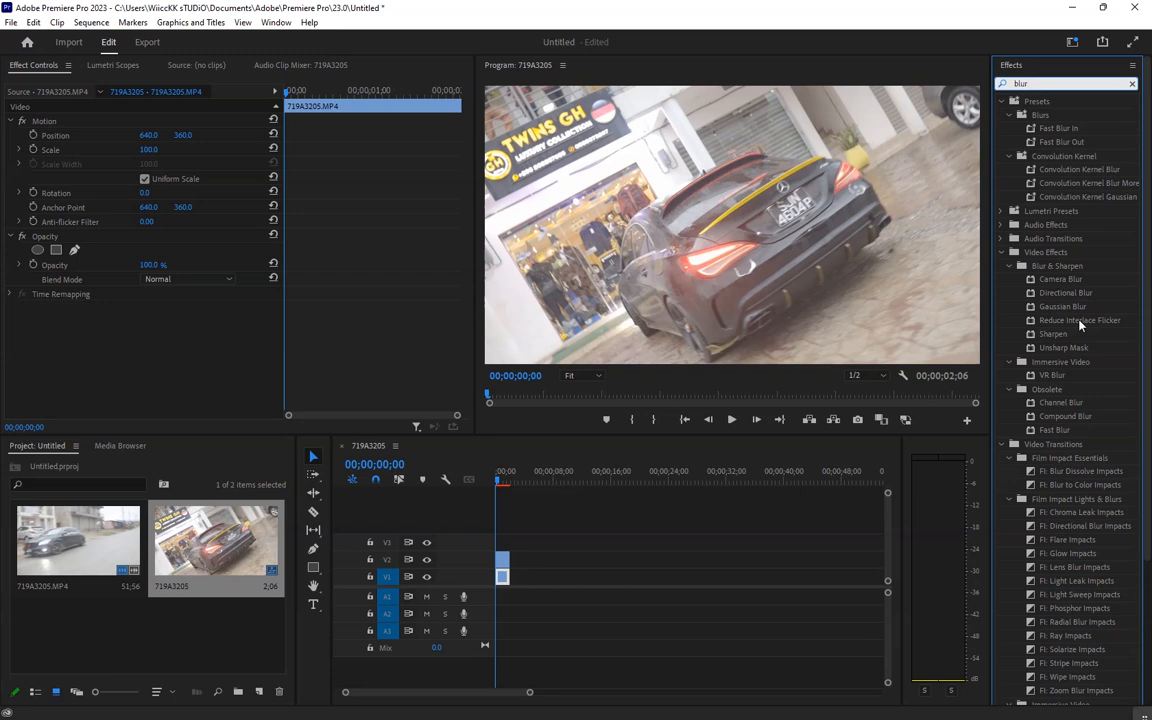
{"action": "mouse_move", "coordinate": [1066, 283]}
{"action": "left_mouse_down"}
{"action": "mouse_move", "coordinate": [1050, 272]}
{"action": "mouse_move", "coordinate": [501, 558]}
{"action": "left_mouse_up"}
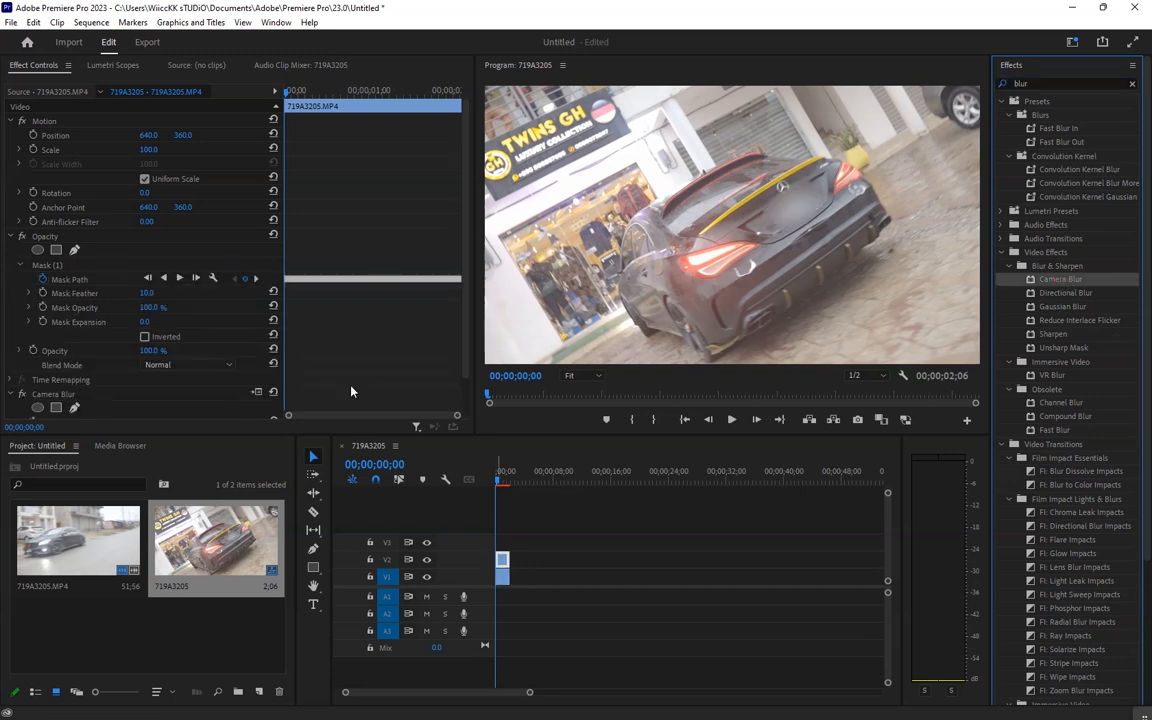
Adjust the Camera Blur percentage on the V2 clip and set its mask feather to 52.
{"action": "left_click", "coordinate": [460, 400]}
{"action": "mouse_move", "coordinate": [143, 381]}
{"action": "left_mouse_down"}
{"action": "mouse_move", "coordinate": [159, 381]}
{"action": "mouse_move", "coordinate": [149, 381]}
{"action": "left_mouse_up"}
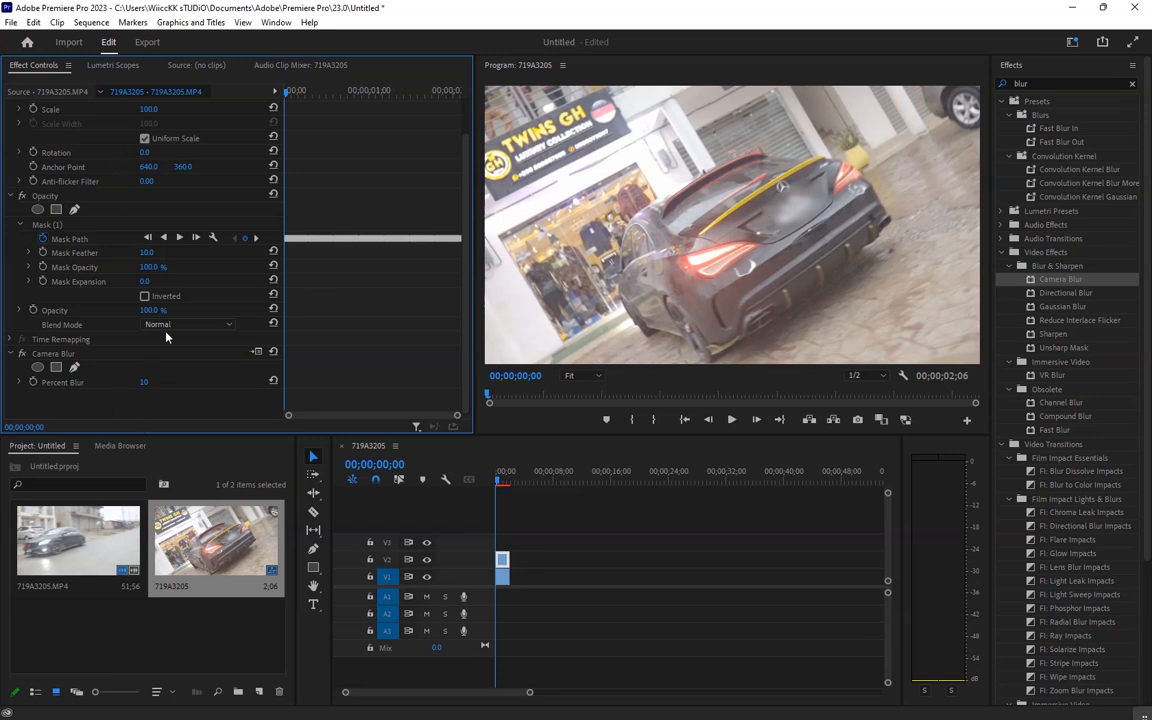
{"action": "mouse_move", "coordinate": [143, 381]}
{"action": "left_mouse_down"}
{"action": "mouse_move", "coordinate": [233, 381]}
{"action": "mouse_move", "coordinate": [143, 381]}
{"action": "left_mouse_up"}
{"action": "left_click_drag", "start_coordinate": [463, 241], "coordinate": [461, 203]}
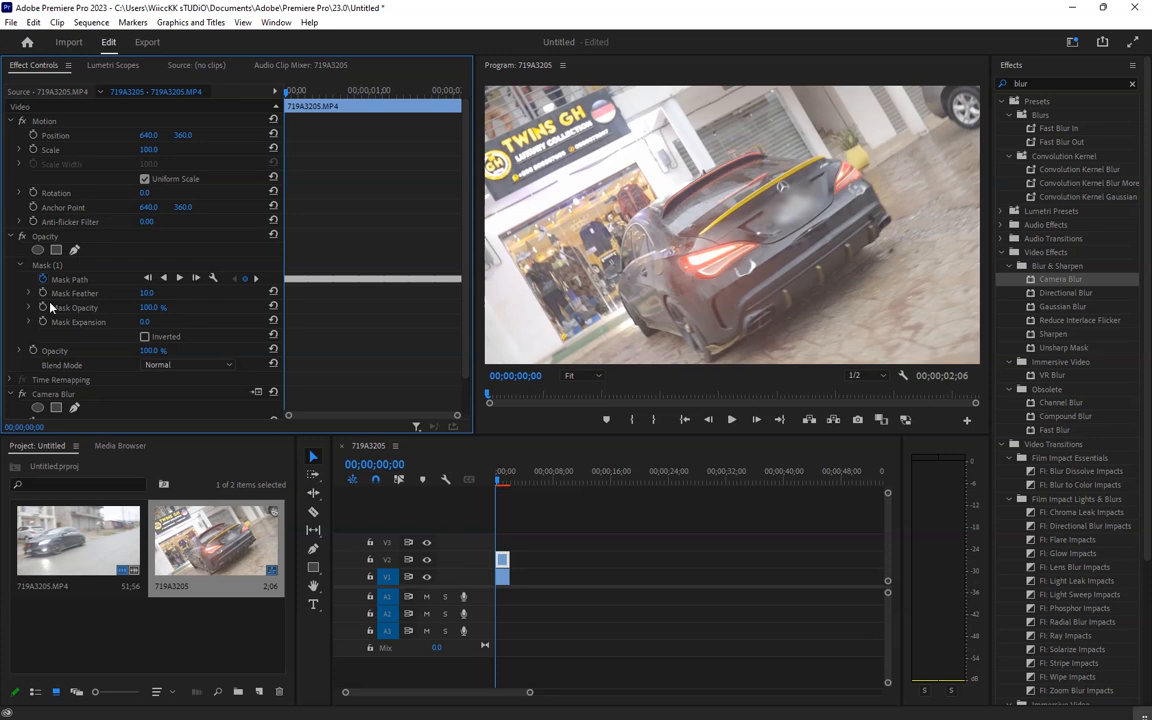
{"action": "left_click_drag", "start_coordinate": [144, 293], "coordinate": [151, 293]}
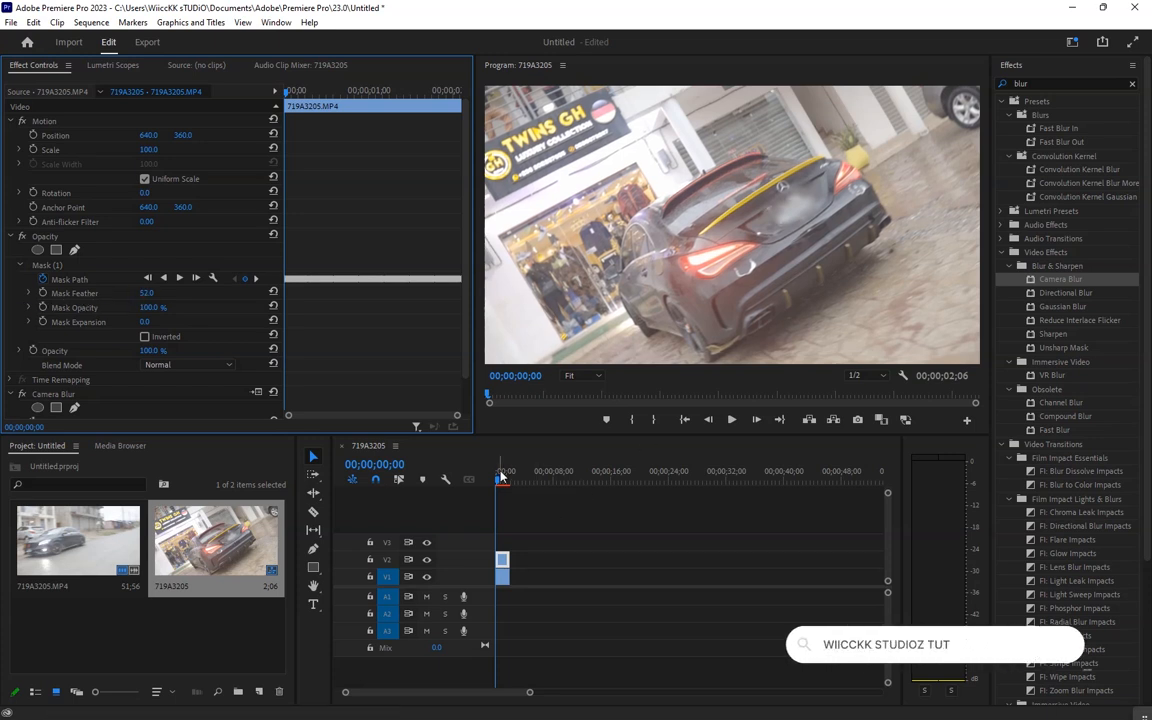
Play the sequence with track V2 shown and hidden to compare the blurred and unblurred license plate.
{"action": "left_click", "coordinate": [731, 420]}
{"action": "left_click", "coordinate": [732, 421]}
{"action": "left_click_drag", "start_coordinate": [509, 480], "coordinate": [486, 483]}
{"action": "left_click", "coordinate": [427, 560]}
{"action": "left_click", "coordinate": [731, 420]}
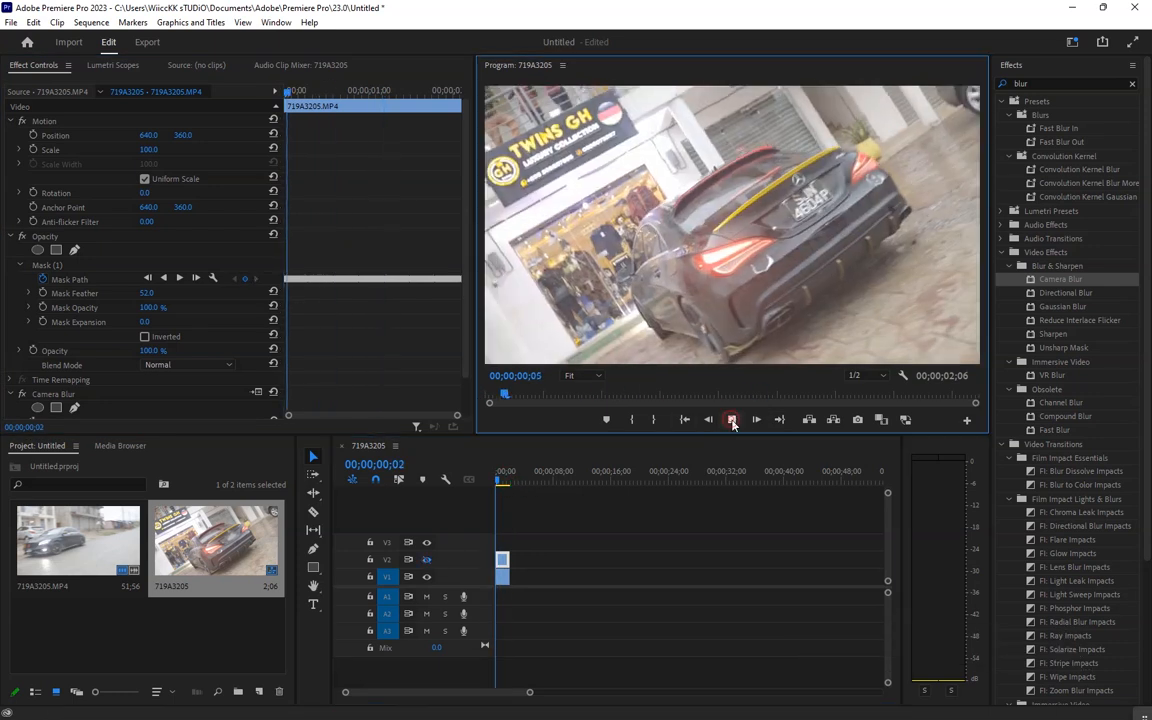
{"action": "left_click", "coordinate": [731, 420]}
{"action": "left_click_drag", "start_coordinate": [510, 487], "coordinate": [496, 482]}
{"action": "left_click", "coordinate": [427, 560]}
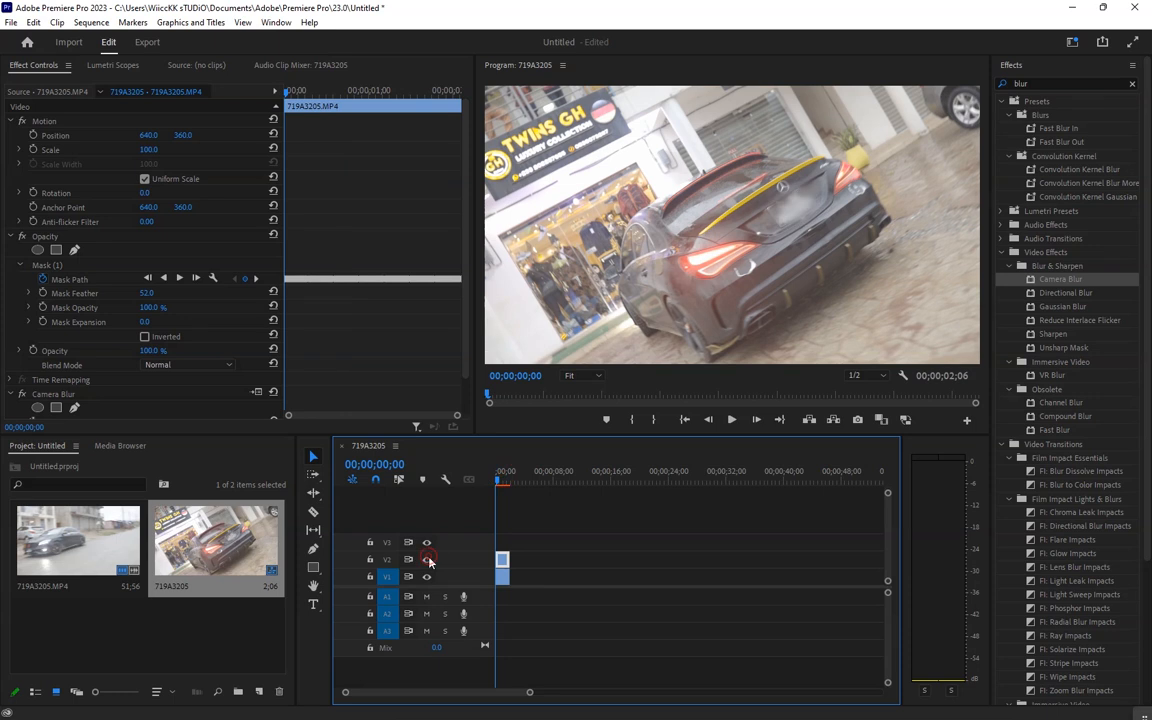
{"action": "left_click", "coordinate": [731, 420]}
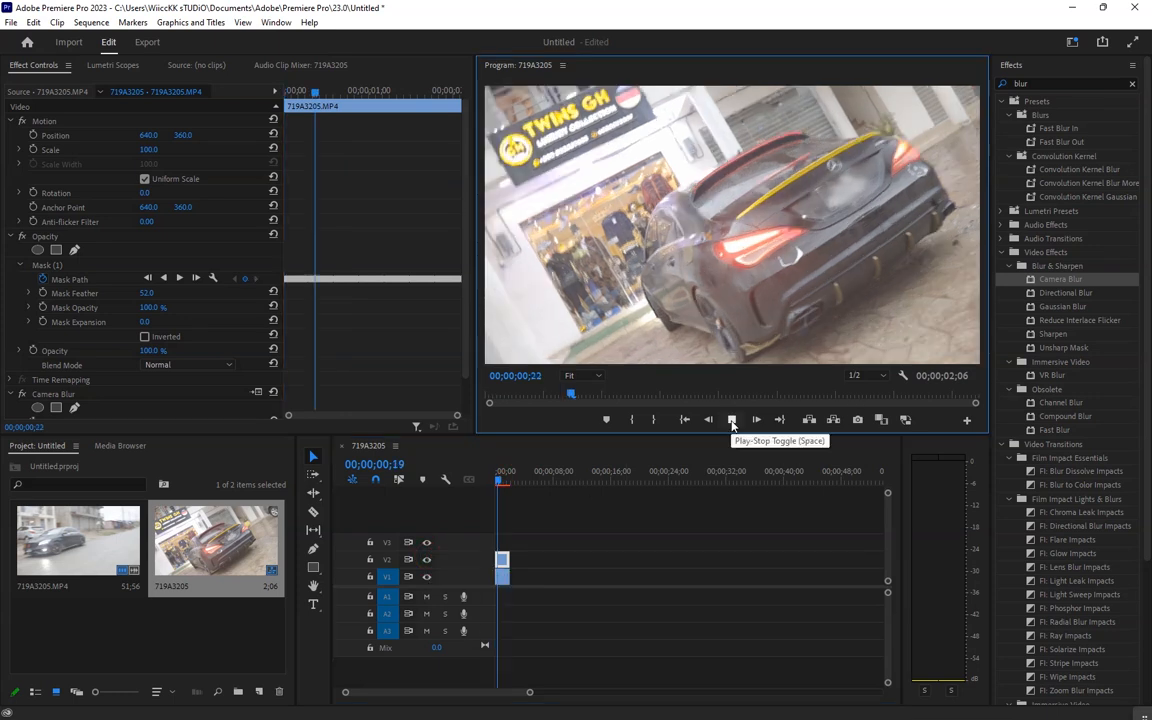
{"action": "left_click", "coordinate": [503, 474]}
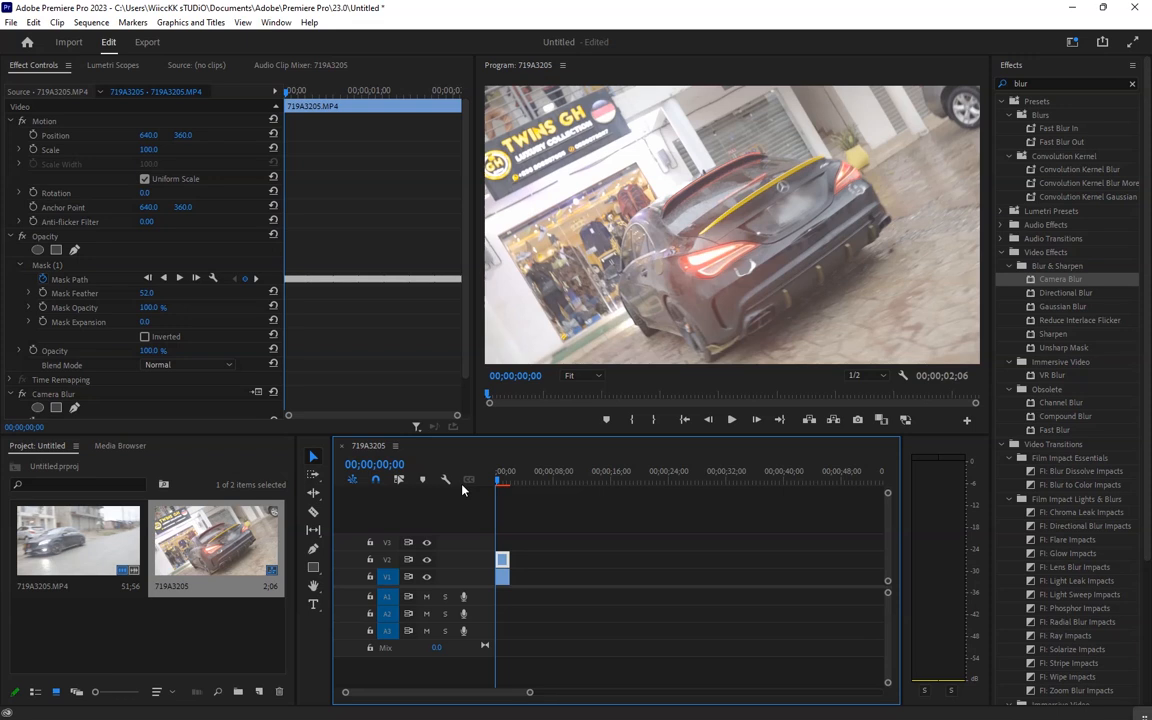
Delete the masked, blurred clip copy from track V2.
{"action": "left_click", "coordinate": [279, 618]}
{"action": "left_click", "coordinate": [512, 548]}
{"action": "left_click", "coordinate": [502, 563]}
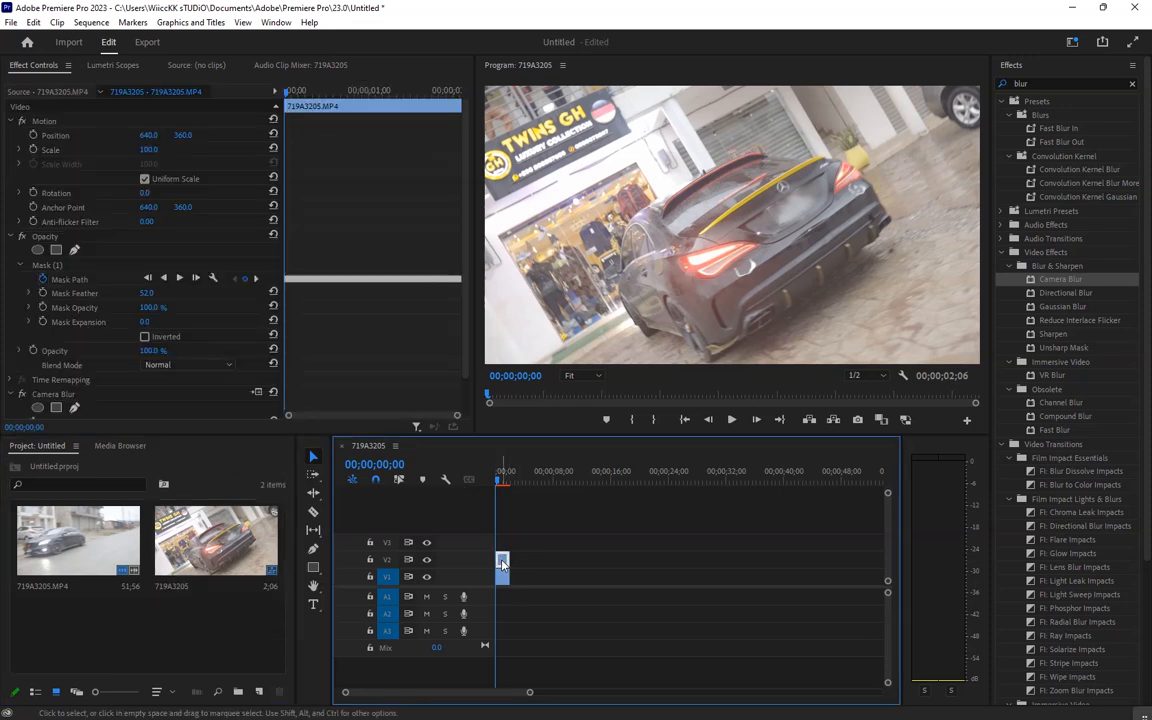
{"action": "key", "text": "Delete"}
Create an adjustment layer and place it on track V2, matching the length of the clip below.
{"action": "right_click", "coordinate": [197, 652]}
{"action": "mouse_move", "coordinate": [360, 447]}
{"action": "left_click", "coordinate": [497, 494]}
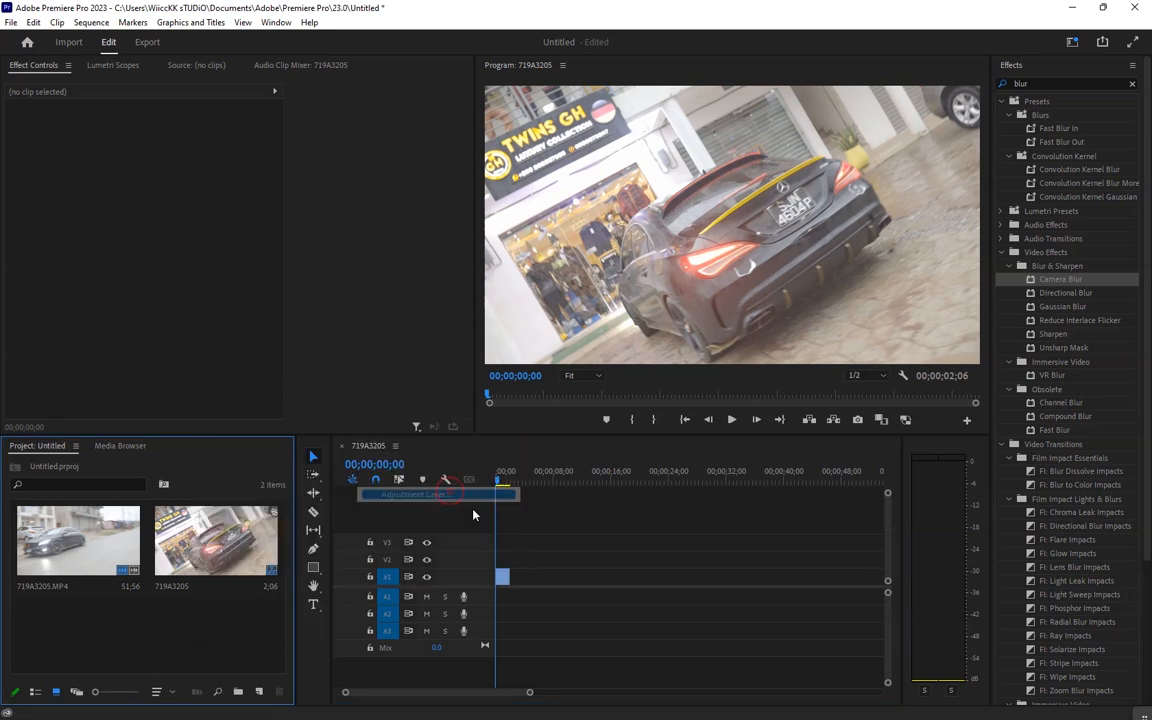
{"action": "left_click", "coordinate": [598, 410]}
{"action": "left_click_drag", "start_coordinate": [250, 528], "coordinate": [507, 561]}
{"action": "left_click", "coordinate": [515, 563]}
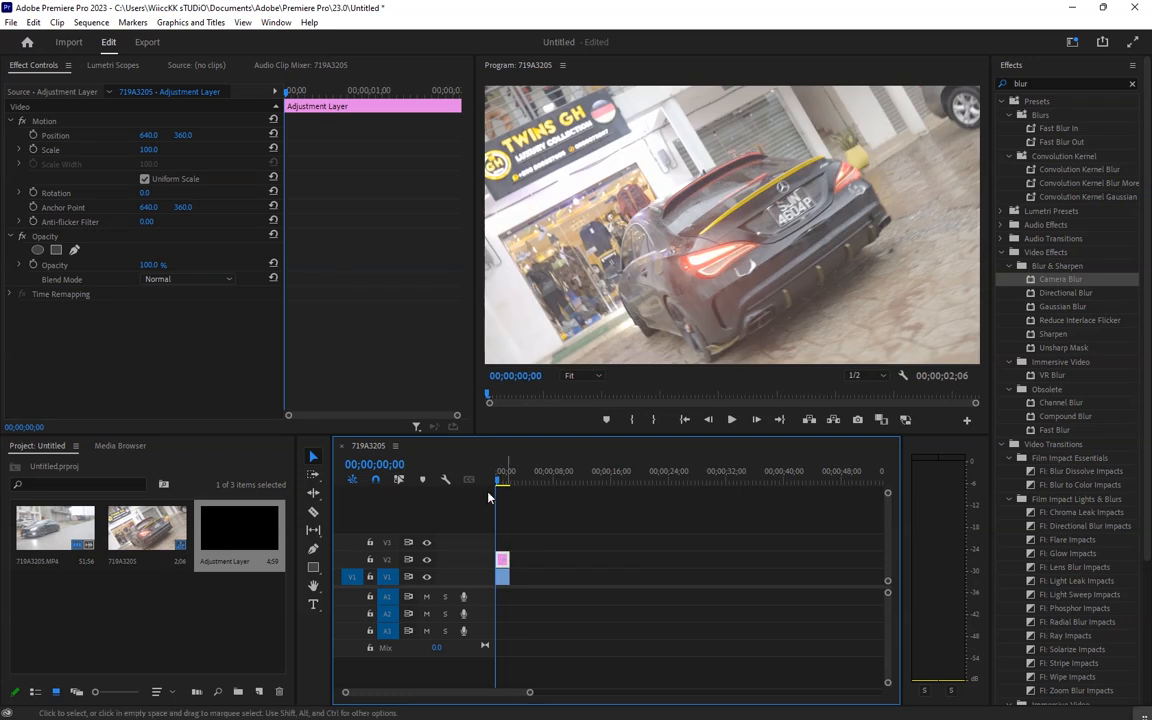
Display the Lumetri Color controls for the adjustment layer and widen their area for easier adjustment.
{"action": "left_click", "coordinate": [731, 419]}
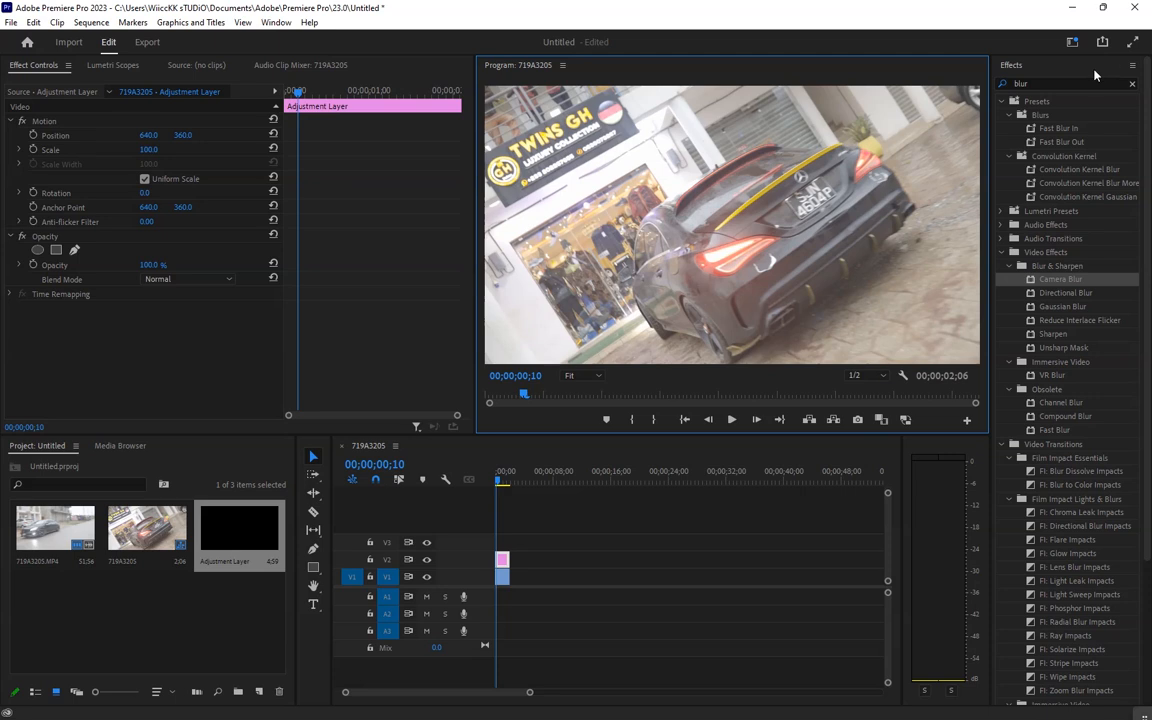
{"action": "left_click", "coordinate": [1133, 67]}
{"action": "key", "text": "Escape"}
{"action": "scroll", "coordinate": [1025, 600], "scroll_direction": "down", "scroll_amount": 5}
{"action": "left_click", "coordinate": [1024, 611]}
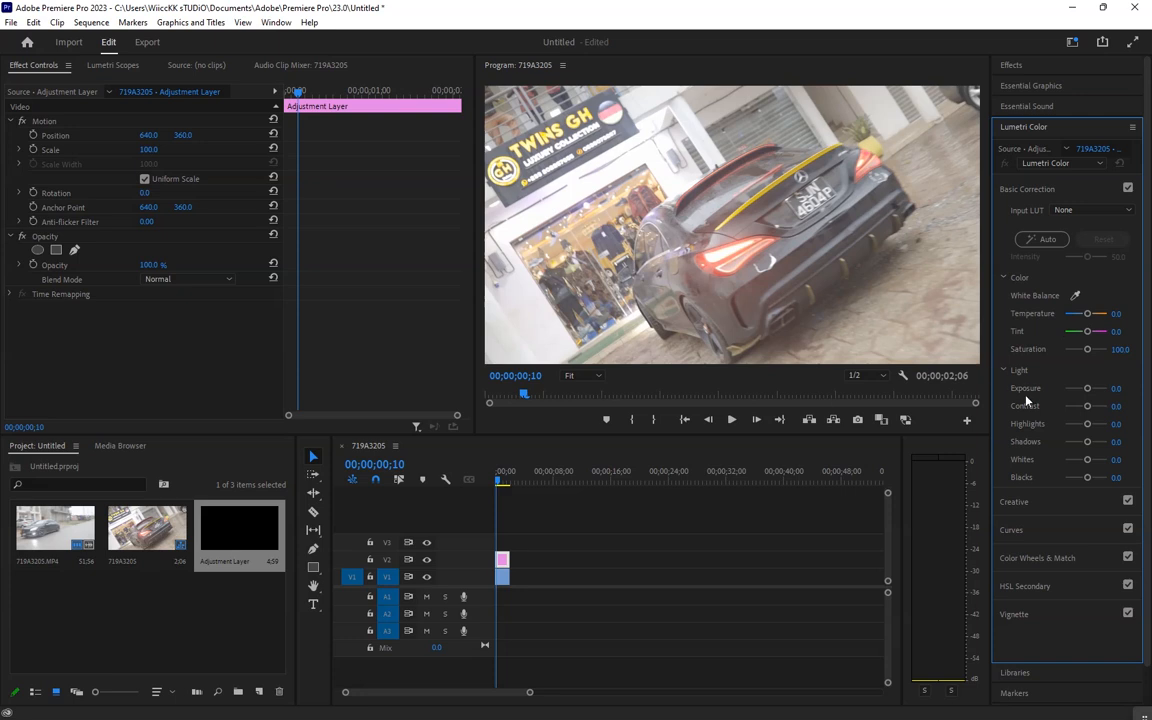
{"action": "left_click_drag", "start_coordinate": [988, 410], "coordinate": [901, 405]}
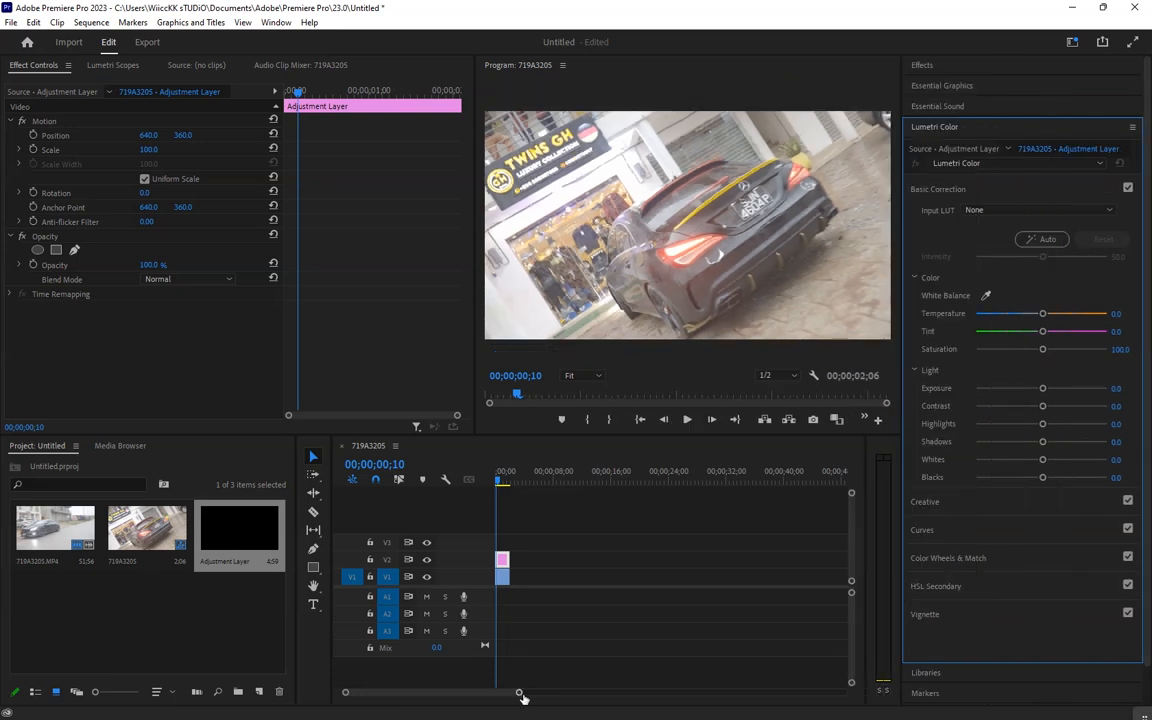
{"action": "left_click_drag", "start_coordinate": [518, 692], "coordinate": [460, 692]}
{"action": "left_click", "coordinate": [139, 642]}
{"action": "right_click", "coordinate": [145, 636]}
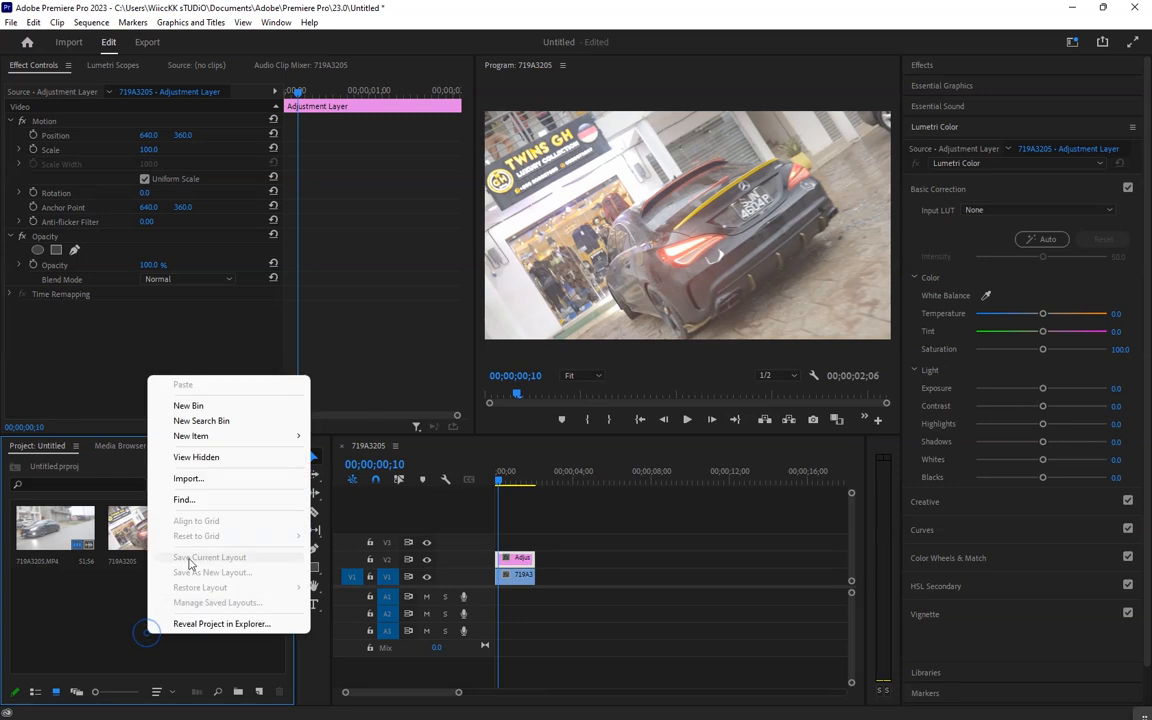
{"action": "mouse_move", "coordinate": [240, 437]}
{"action": "left_click", "coordinate": [103, 604]}
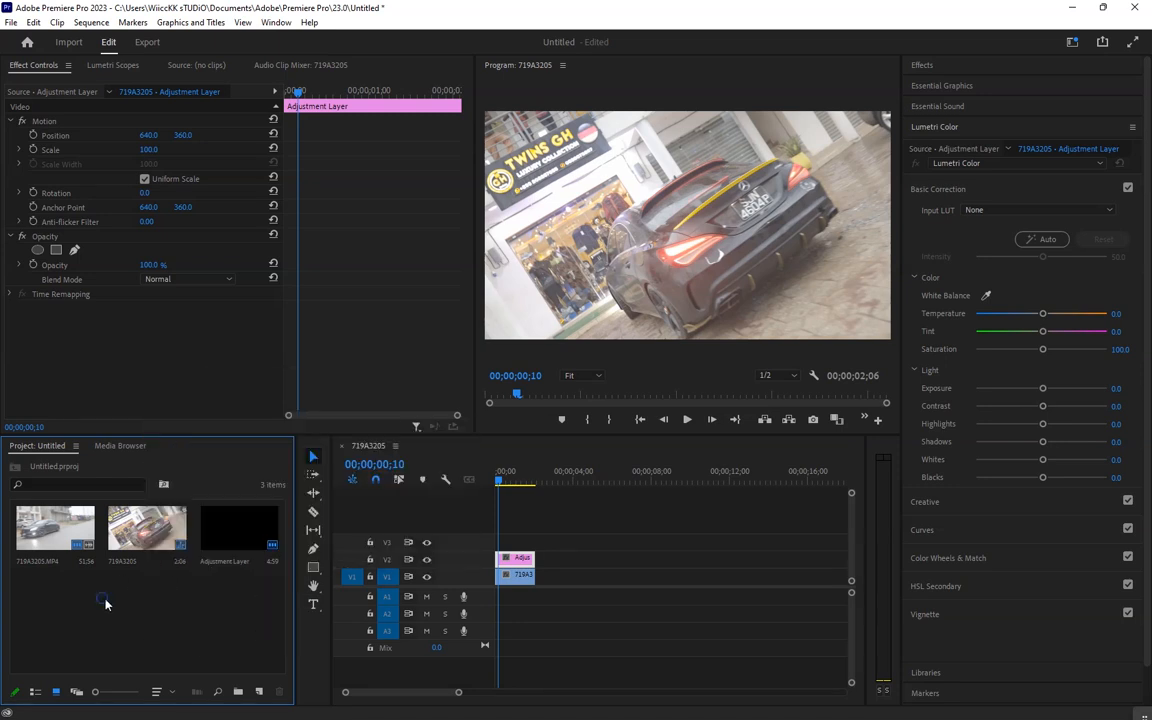
{"action": "right_click", "coordinate": [103, 600]}
{"action": "mouse_move", "coordinate": [130, 404]}
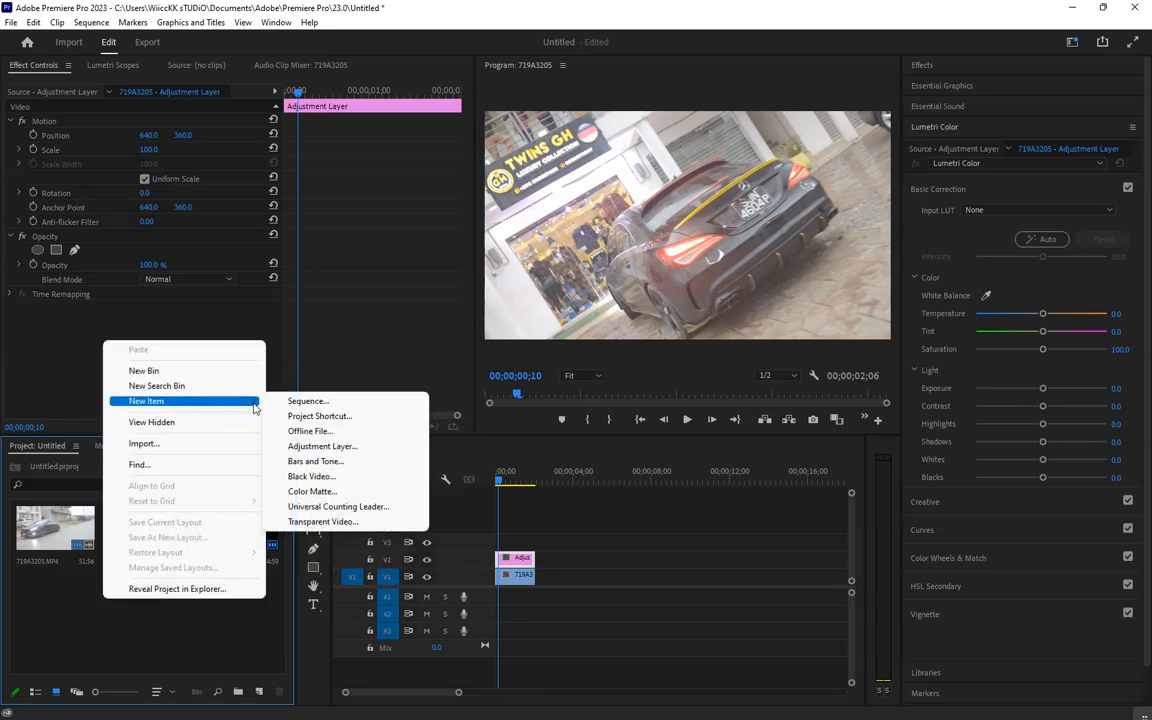
{"action": "left_click", "coordinate": [214, 638]}
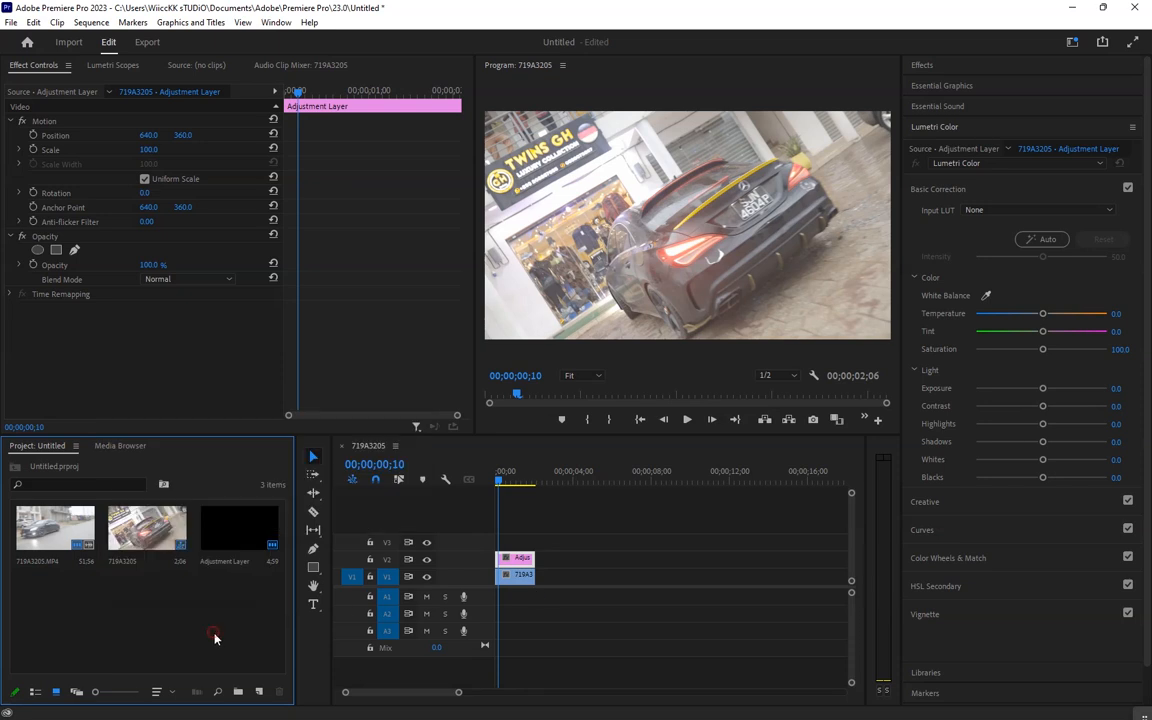
Set the adjustment layer's exposure to -0.5, contrast to -2.1, highlights to 24, shadows to -62.5, whites to 19.8 and blacks to -86.5.
{"action": "left_click", "coordinate": [517, 527]}
{"action": "left_click", "coordinate": [516, 562]}
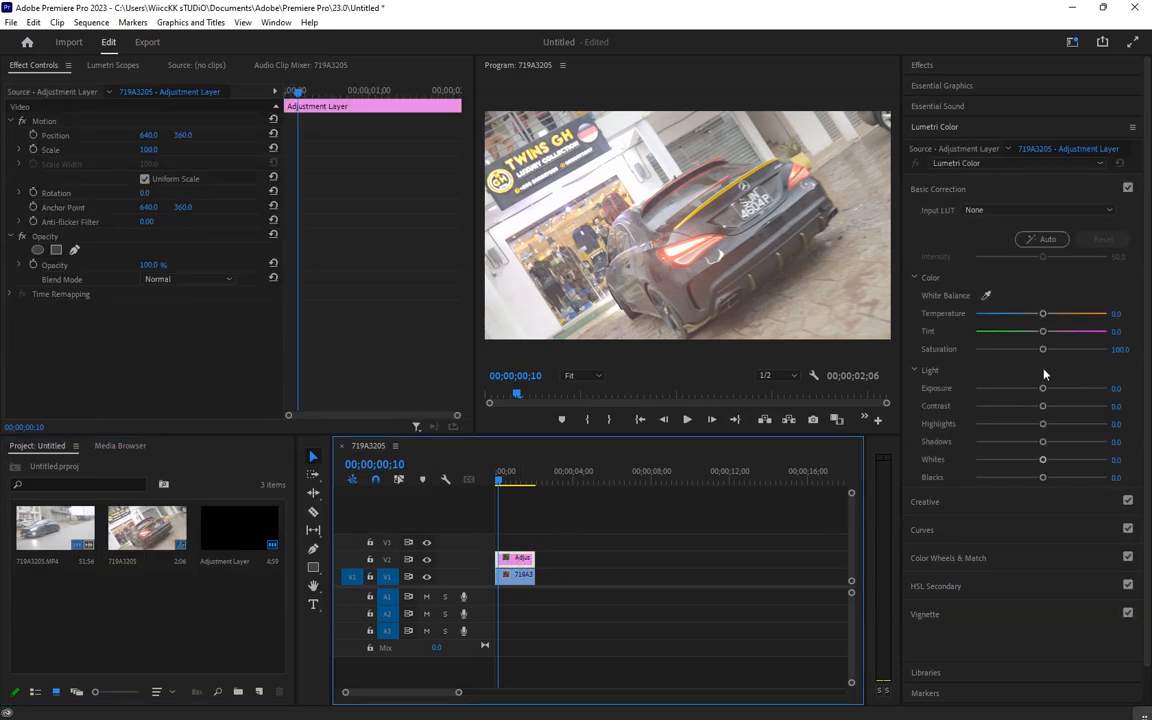
{"action": "mouse_move", "coordinate": [1045, 392]}
{"action": "left_mouse_down"}
{"action": "mouse_move", "coordinate": [1029, 389]}
{"action": "mouse_move", "coordinate": [1038, 391]}
{"action": "left_mouse_up"}
{"action": "mouse_move", "coordinate": [1042, 481]}
{"action": "left_mouse_down"}
{"action": "mouse_move", "coordinate": [964, 478]}
{"action": "mouse_move", "coordinate": [999, 484]}
{"action": "mouse_move", "coordinate": [985, 480]}
{"action": "mouse_move", "coordinate": [1080, 459]}
{"action": "mouse_move", "coordinate": [1010, 462]}
{"action": "mouse_move", "coordinate": [1054, 460]}
{"action": "left_mouse_up"}
{"action": "left_click_drag", "start_coordinate": [1043, 405], "coordinate": [1000, 441]}
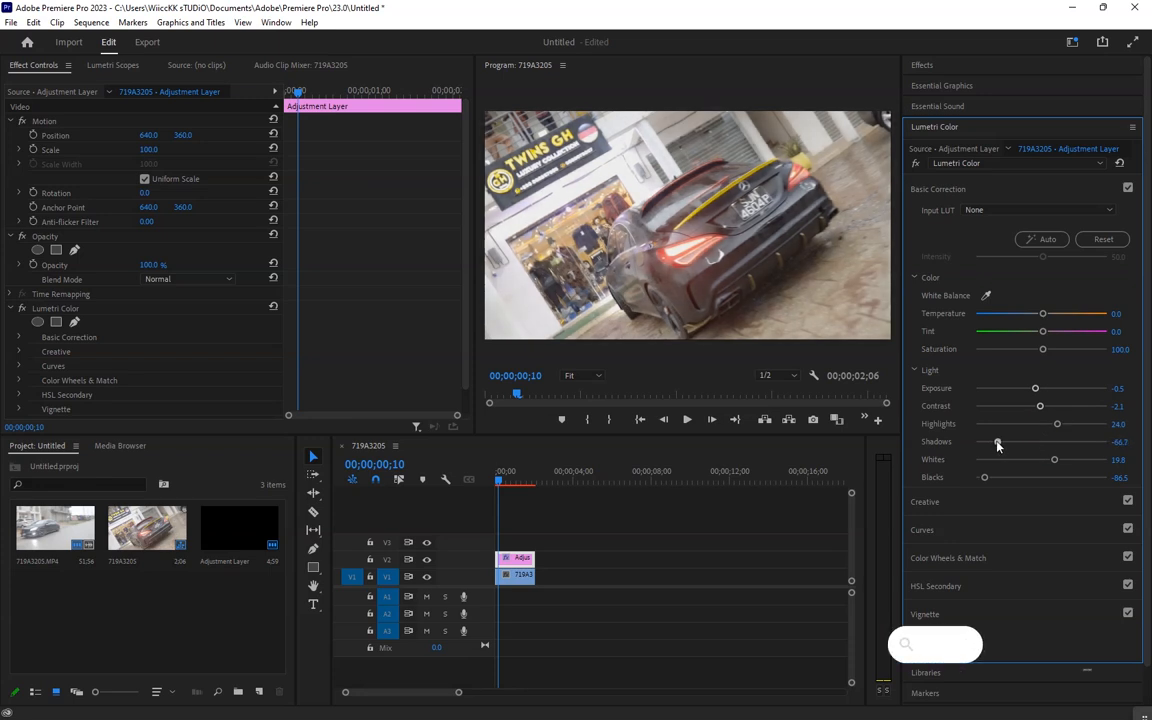
Compare the image with and without the adjustment layer and lower its whites to 6.3.
{"action": "left_click", "coordinate": [427, 561]}
{"action": "left_click", "coordinate": [427, 561]}
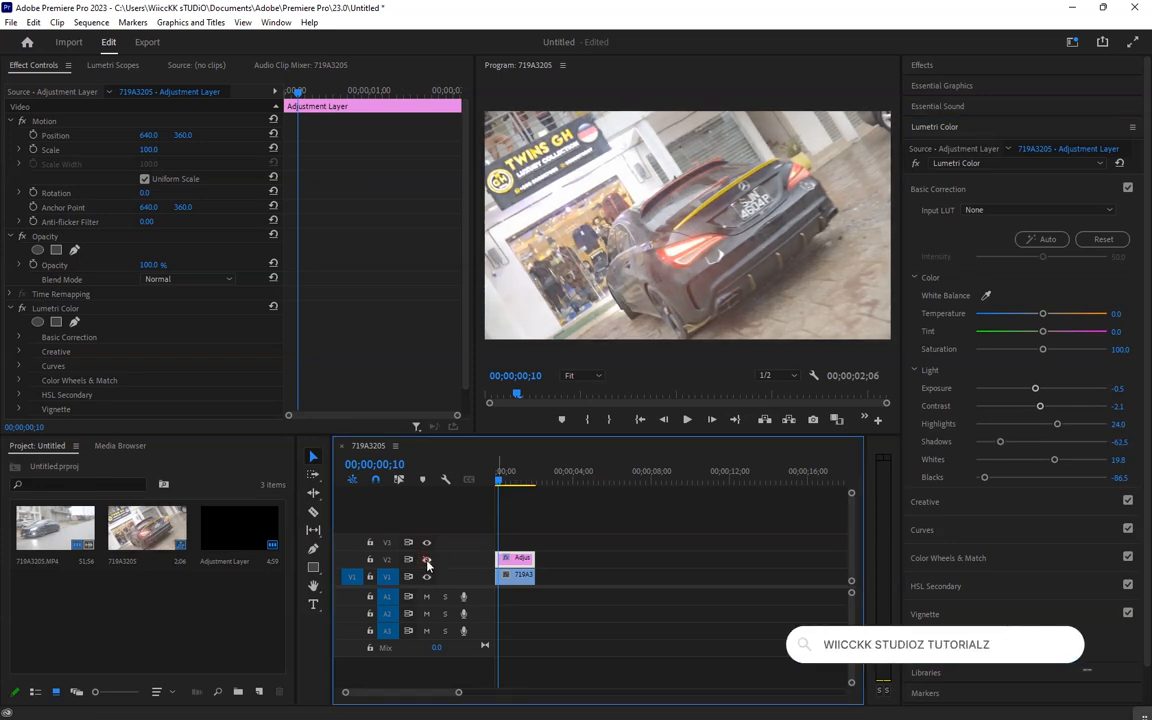
{"action": "left_click_drag", "start_coordinate": [1052, 460], "coordinate": [1045, 463]}
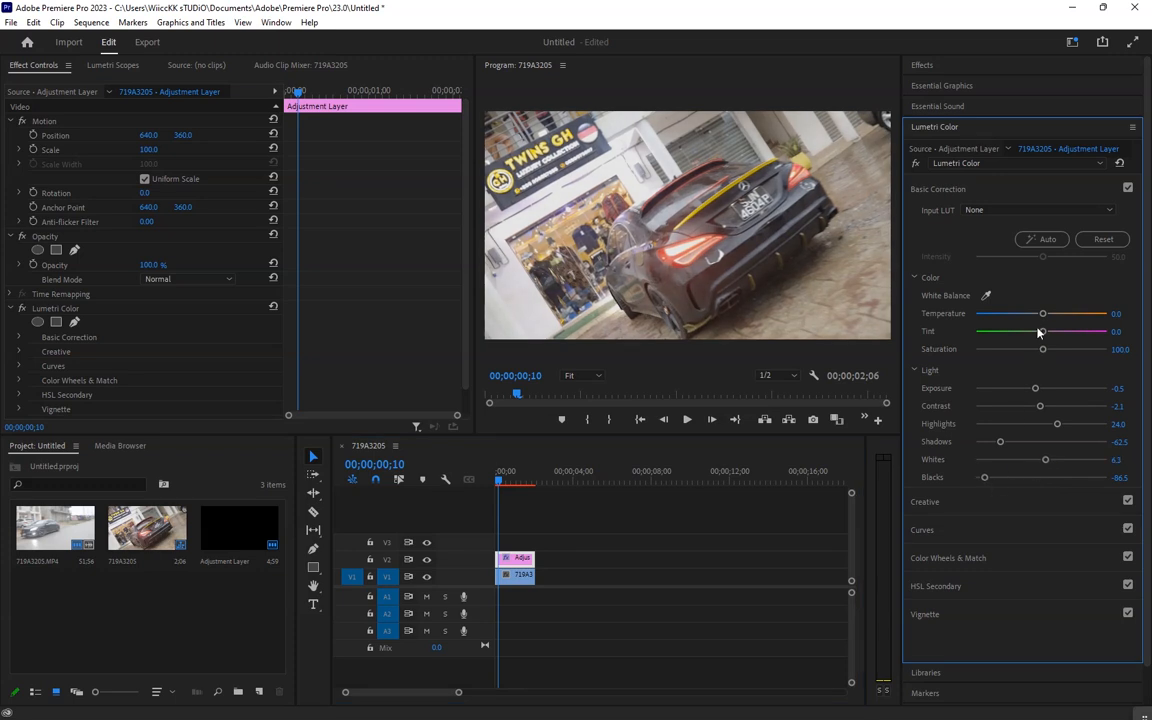
Set the adjustment layer's temperature to 19.8, tint to -18.8 and saturation to 143.8.
{"action": "mouse_move", "coordinate": [1040, 333]}
{"action": "left_mouse_down"}
{"action": "mouse_move", "coordinate": [1034, 340]}
{"action": "mouse_move", "coordinate": [1049, 315]}
{"action": "left_mouse_up"}
{"action": "left_click_drag", "start_coordinate": [1054, 315], "coordinate": [1056, 315]}
{"action": "left_click_drag", "start_coordinate": [1037, 331], "coordinate": [1031, 336]}
{"action": "left_click_drag", "start_coordinate": [1041, 350], "coordinate": [1070, 350]}
Toggle track V2's visibility to compare the graded image with the original footage.
{"action": "left_click", "coordinate": [428, 560]}
{"action": "left_click", "coordinate": [428, 560]}
{"action": "left_click", "coordinate": [428, 560]}
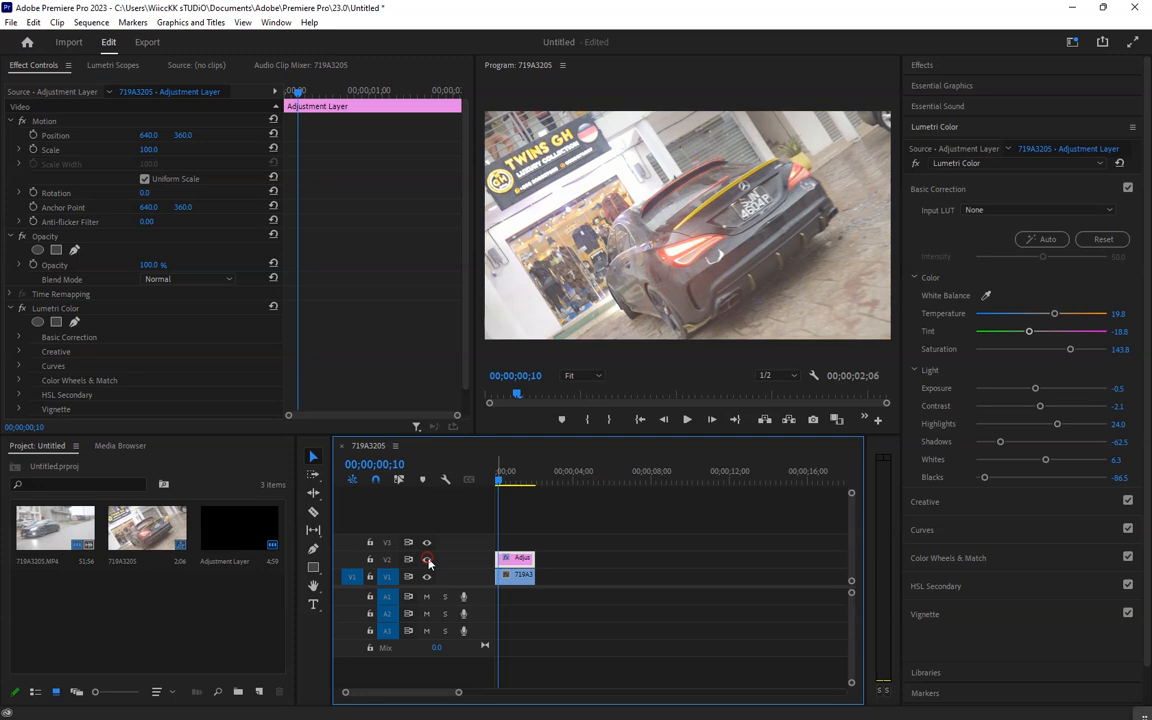
Make track V2 visible again and return the playhead to the start of the sequence.
{"action": "left_click", "coordinate": [428, 560]}
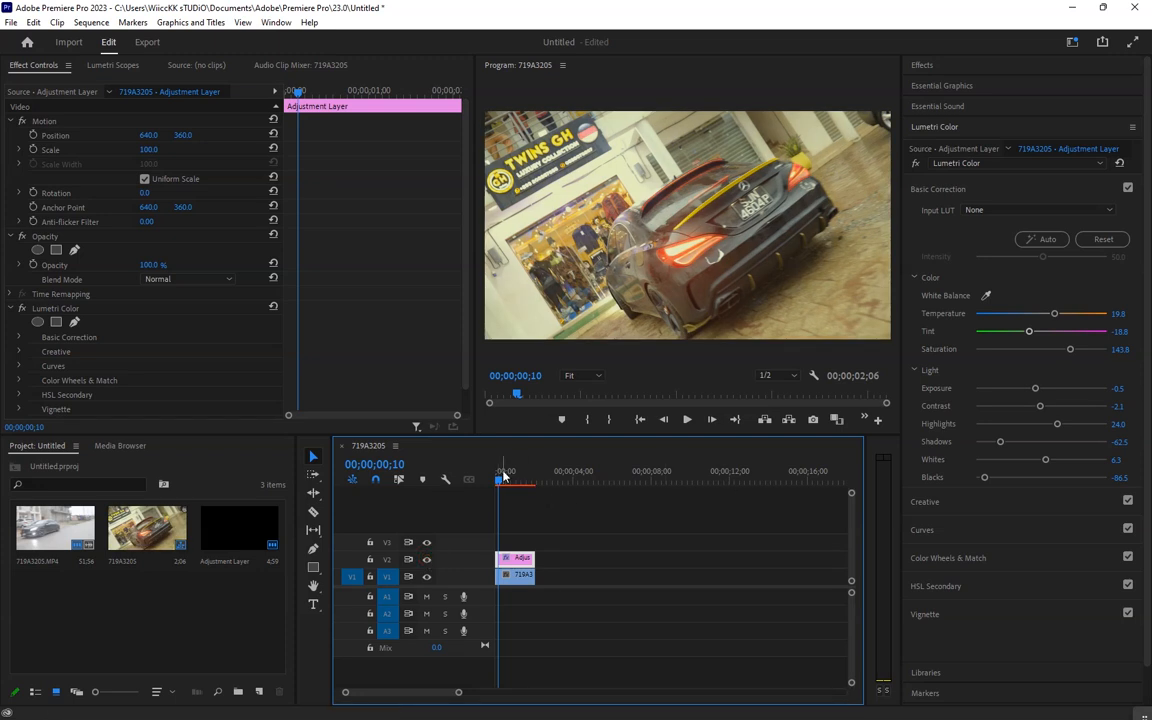
{"action": "left_click_drag", "start_coordinate": [502, 477], "coordinate": [490, 477]}
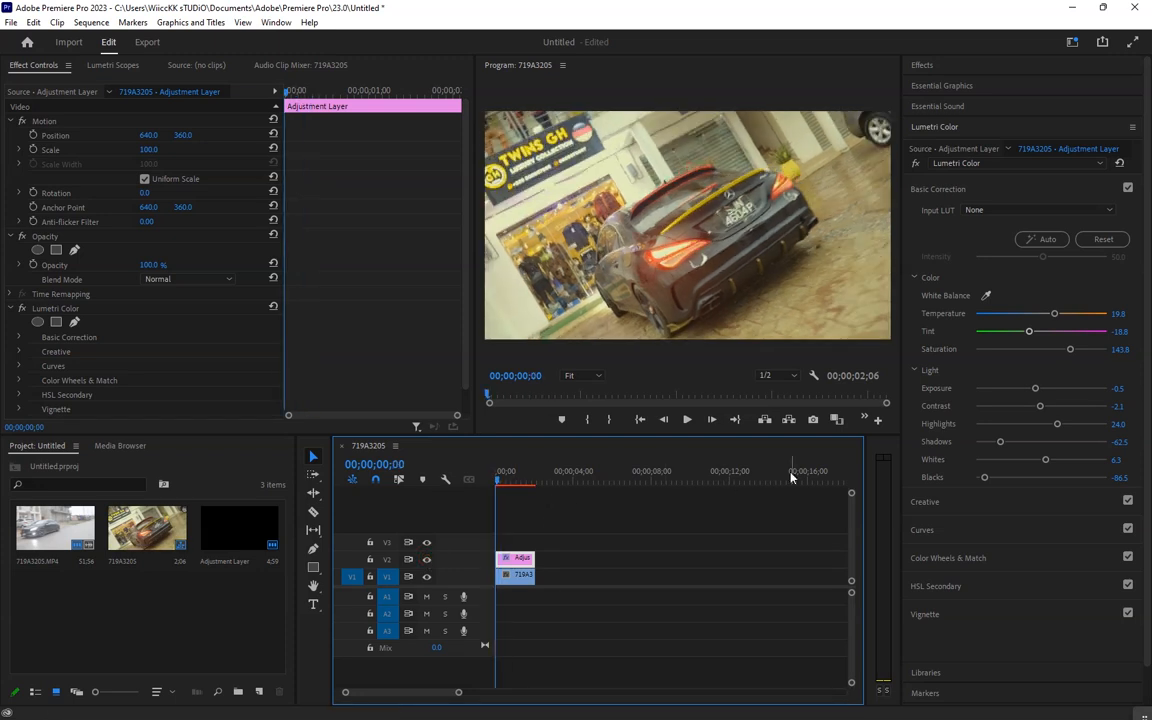
Set the V1 car clip's Lumetri blacks to -100, contrast to 50, exposure to -0.1, shadows to -1.0 and whites to -11.5.
{"action": "left_click", "coordinate": [516, 575]}
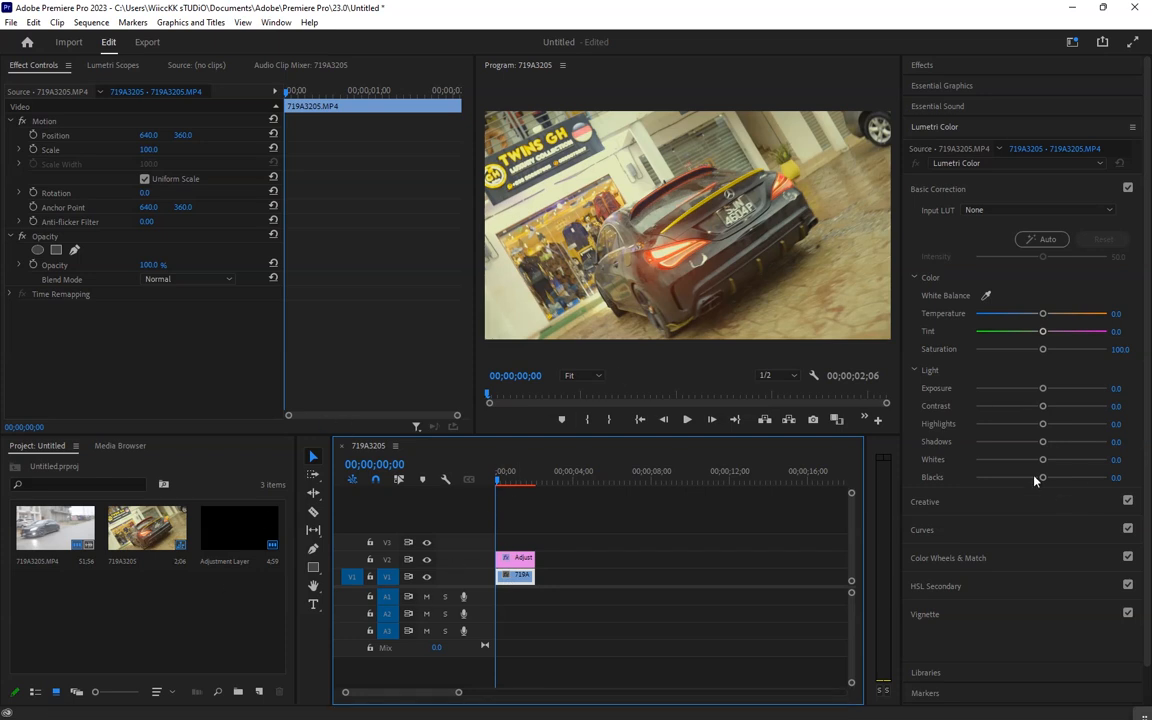
{"action": "left_click_drag", "start_coordinate": [1044, 478], "coordinate": [970, 480]}
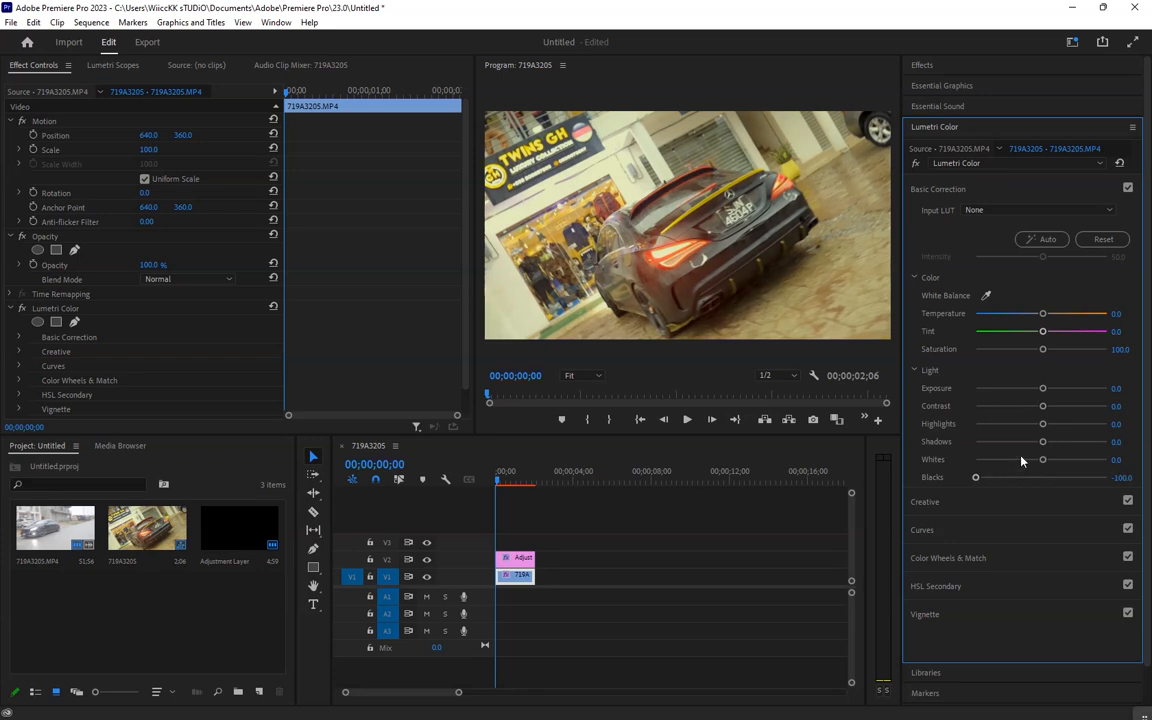
{"action": "left_click_drag", "start_coordinate": [1043, 406], "coordinate": [1073, 407]}
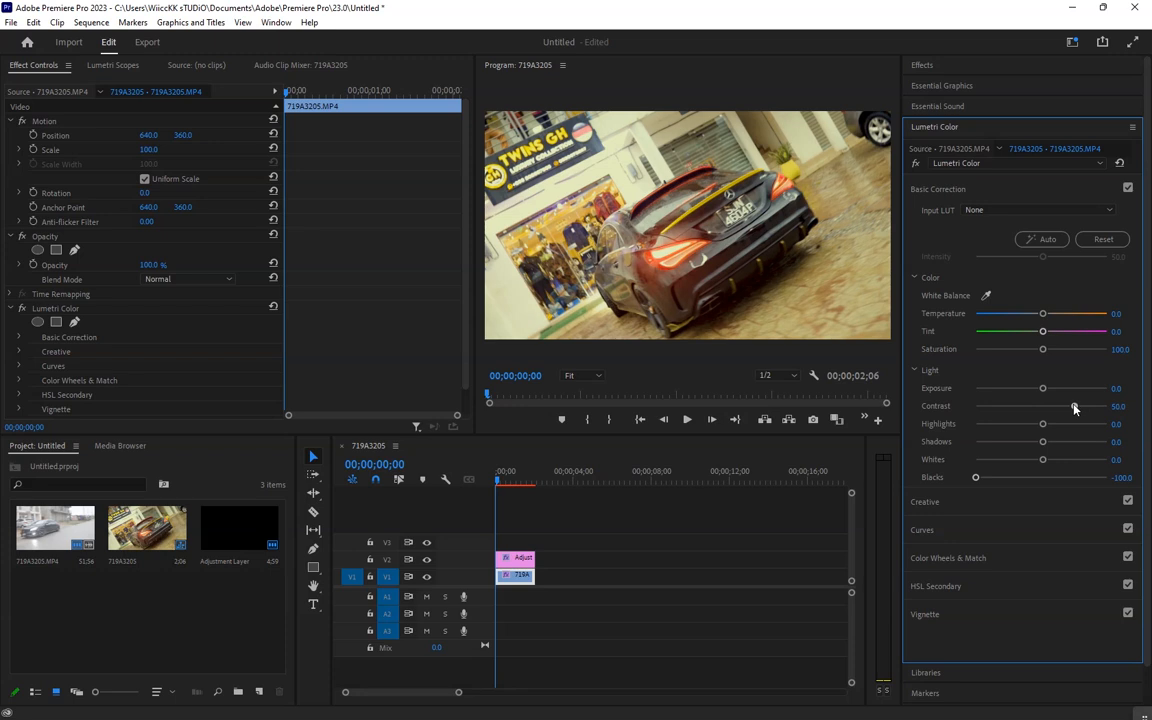
{"action": "left_click_drag", "start_coordinate": [1042, 388], "coordinate": [1040, 393]}
{"action": "mouse_move", "coordinate": [1043, 441]}
{"action": "left_mouse_down"}
{"action": "mouse_move", "coordinate": [1024, 442]}
{"action": "mouse_move", "coordinate": [1046, 443]}
{"action": "mouse_move", "coordinate": [1034, 459]}
{"action": "left_mouse_up"}
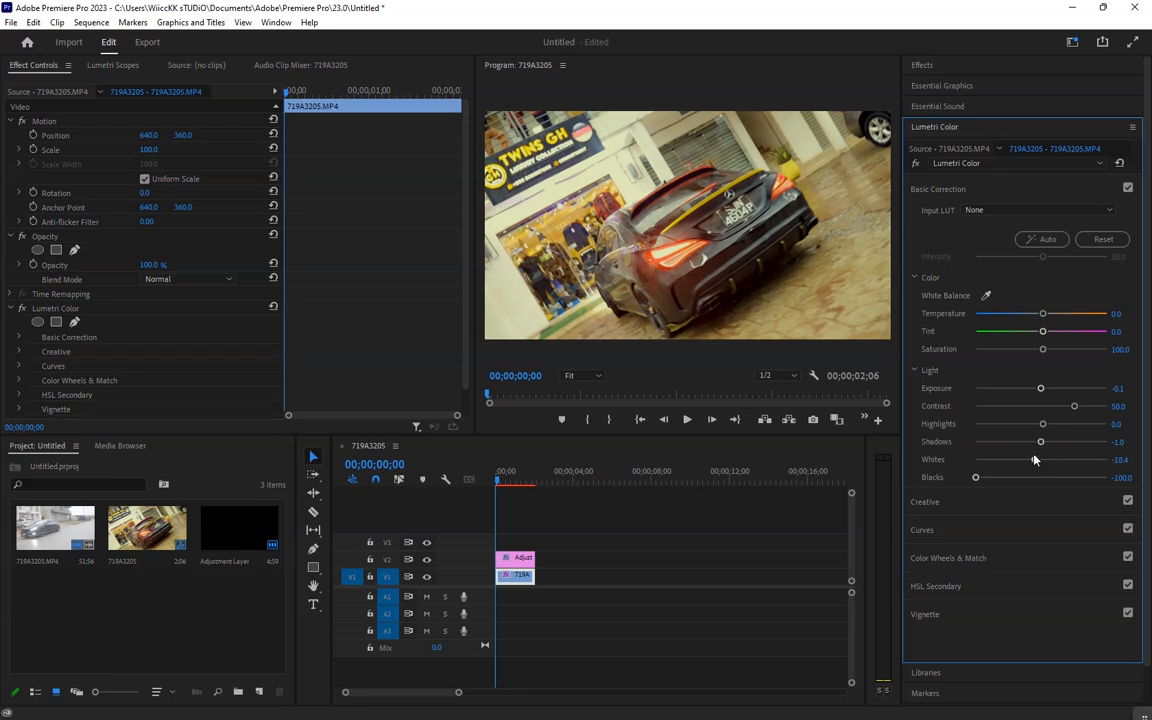
Compare the image with track V2 and the car clip's Lumetri Color effect toggled off and on, and play back the graded sequence.
{"action": "left_click", "coordinate": [427, 560]}
{"action": "left_click", "coordinate": [427, 560]}
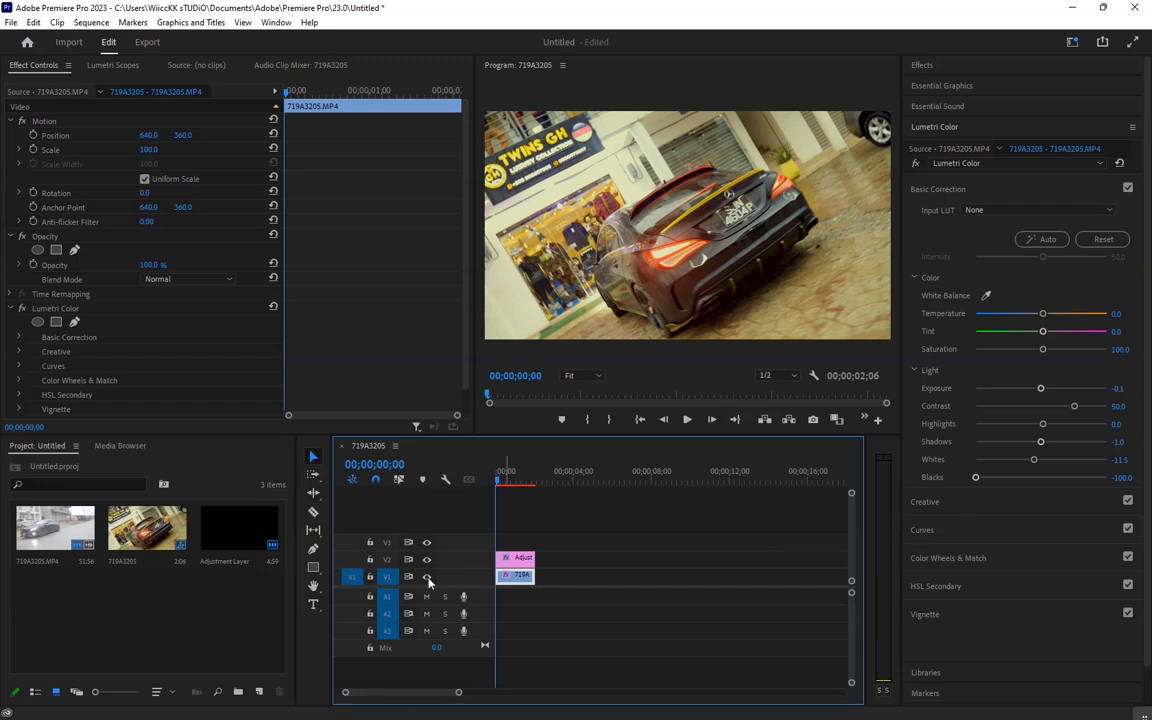
{"action": "left_click", "coordinate": [23, 309]}
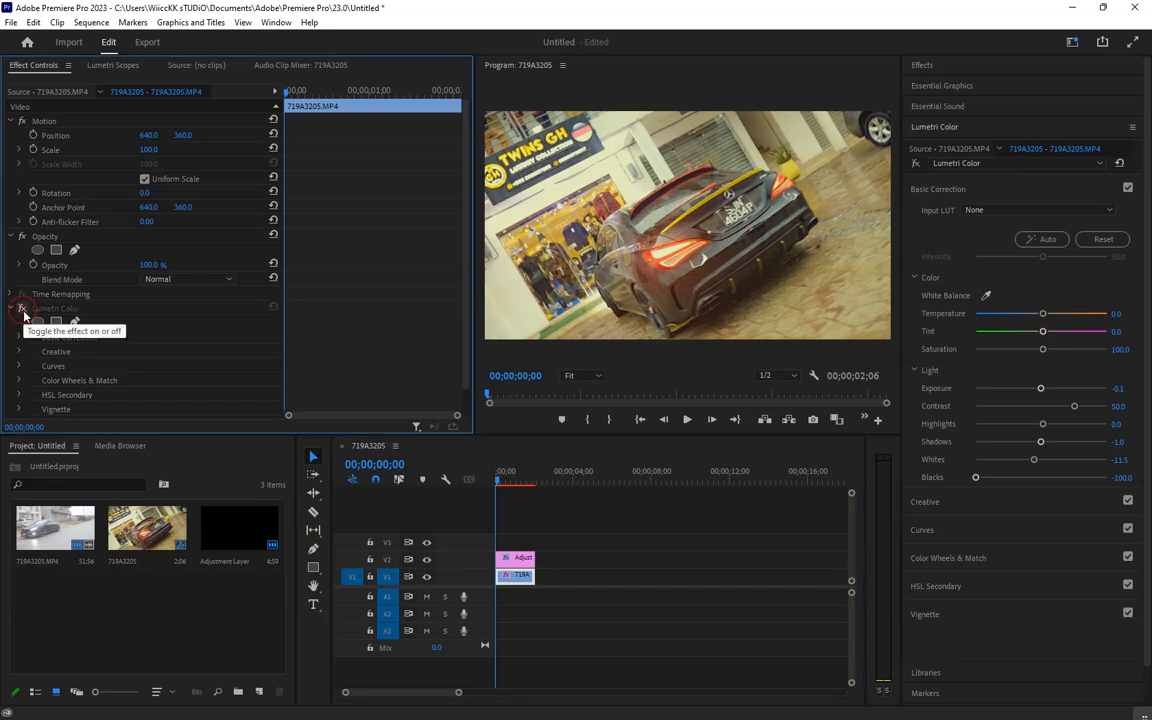
{"action": "left_click", "coordinate": [427, 560]}
{"action": "left_click", "coordinate": [427, 560]}
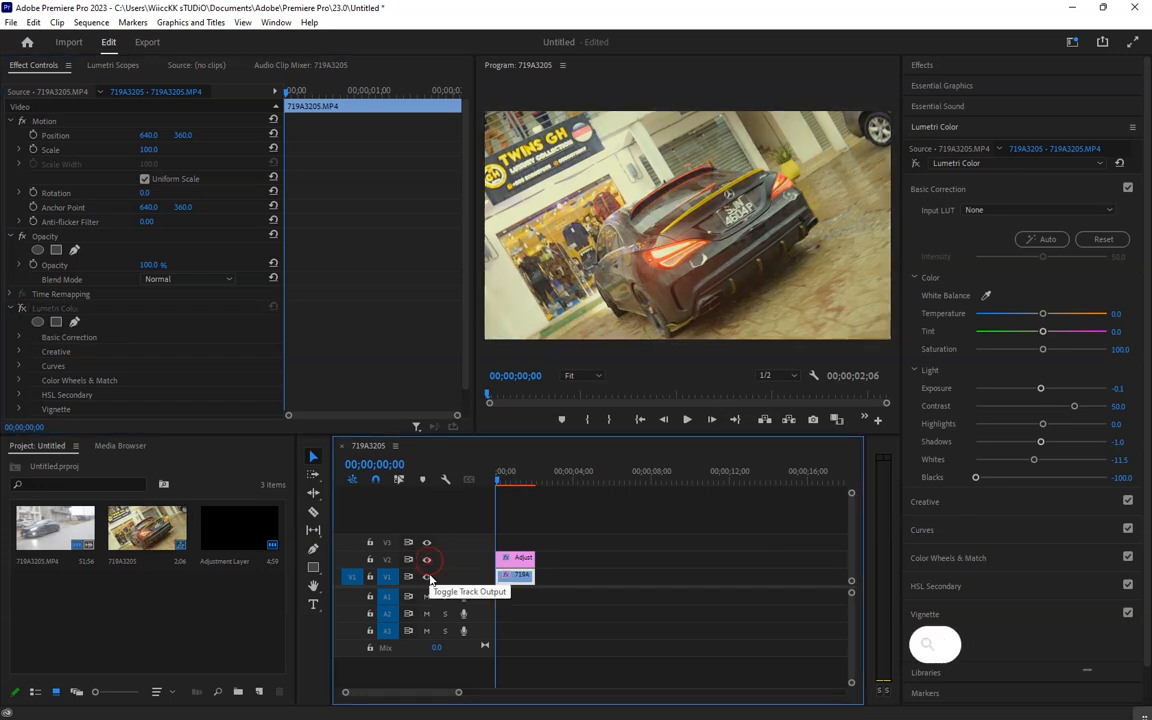
{"action": "left_click", "coordinate": [24, 309]}
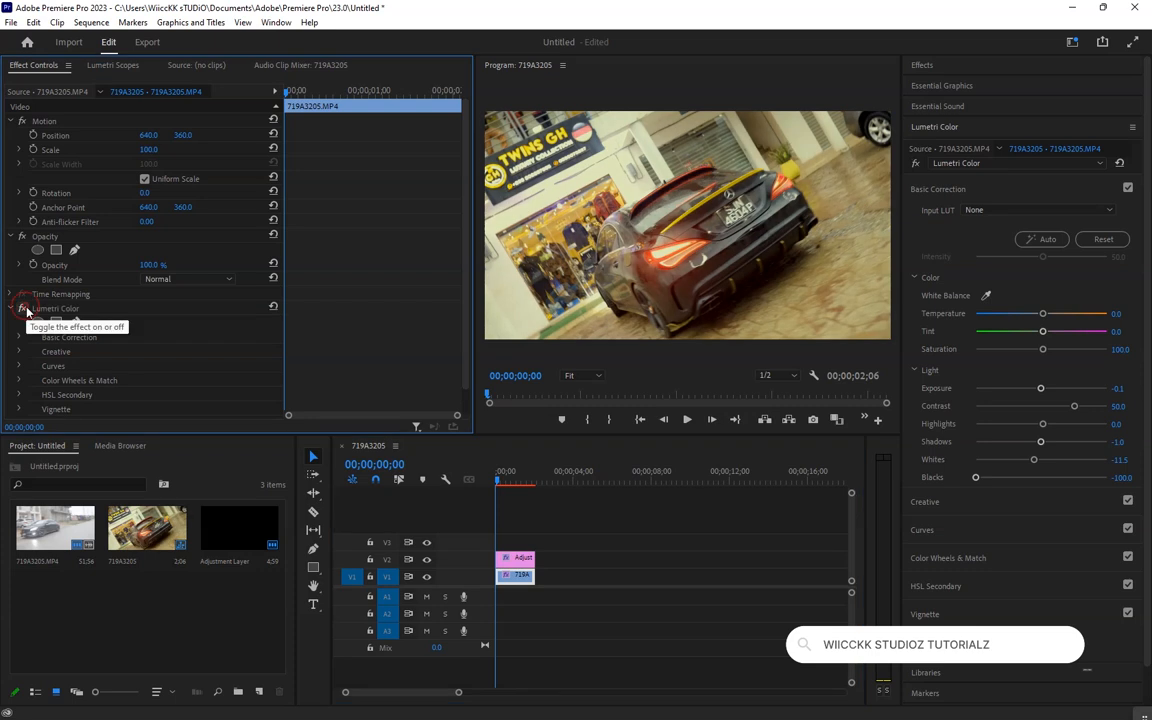
{"action": "left_click", "coordinate": [498, 481]}
{"action": "key", "text": "space"}
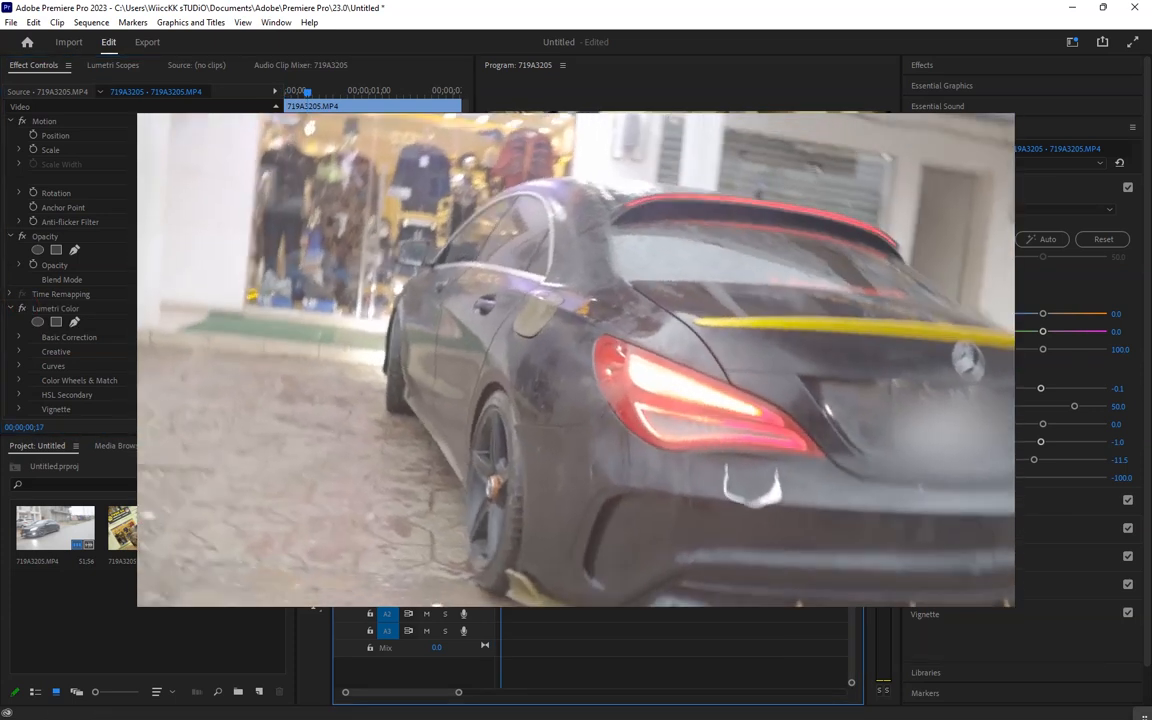